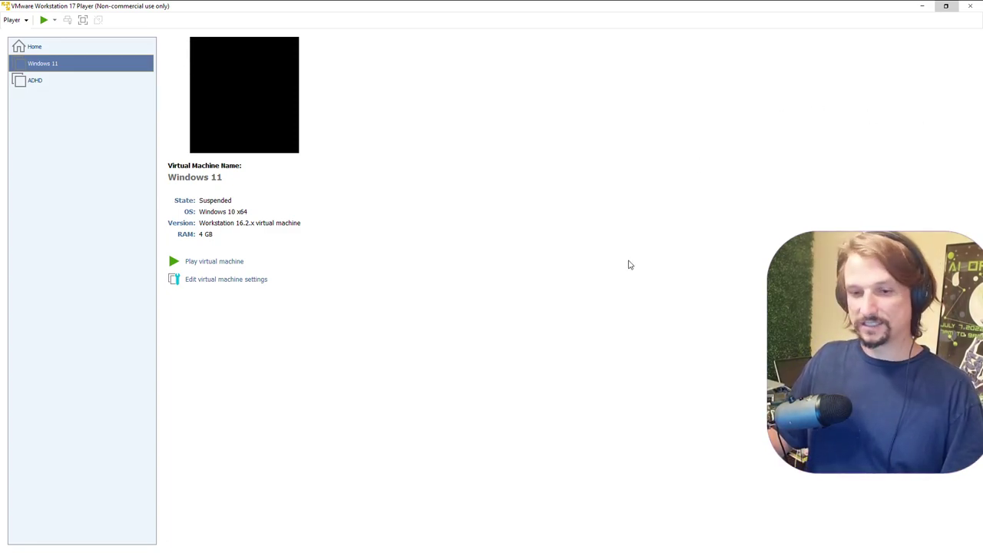
Restore the maximized VMware Workstation Player window to reveal the browser behind it.
double_click(617, 7)
Bring the Chrome window with the parrotsec.org Security Edition download page to the front.
click(797, 547)
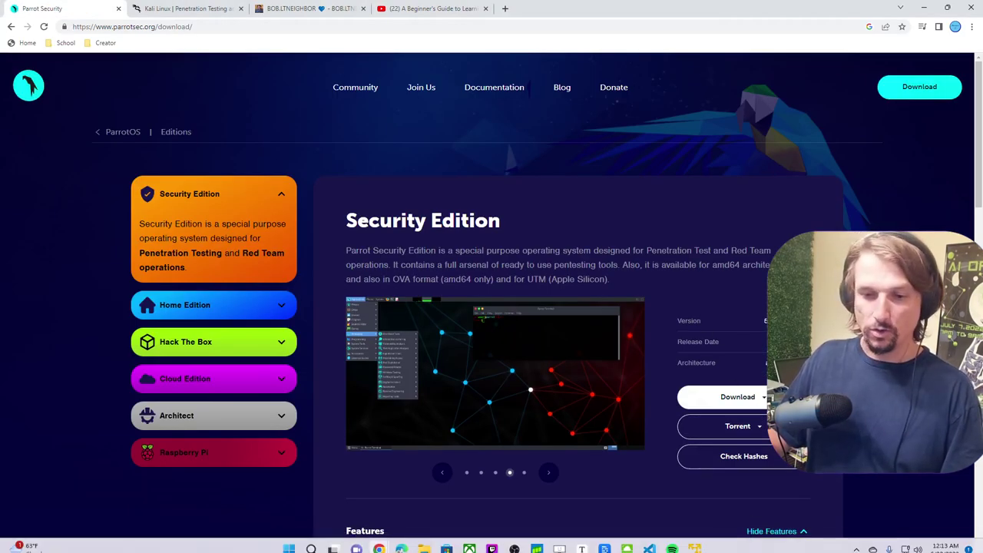
mouse_move(377, 541)
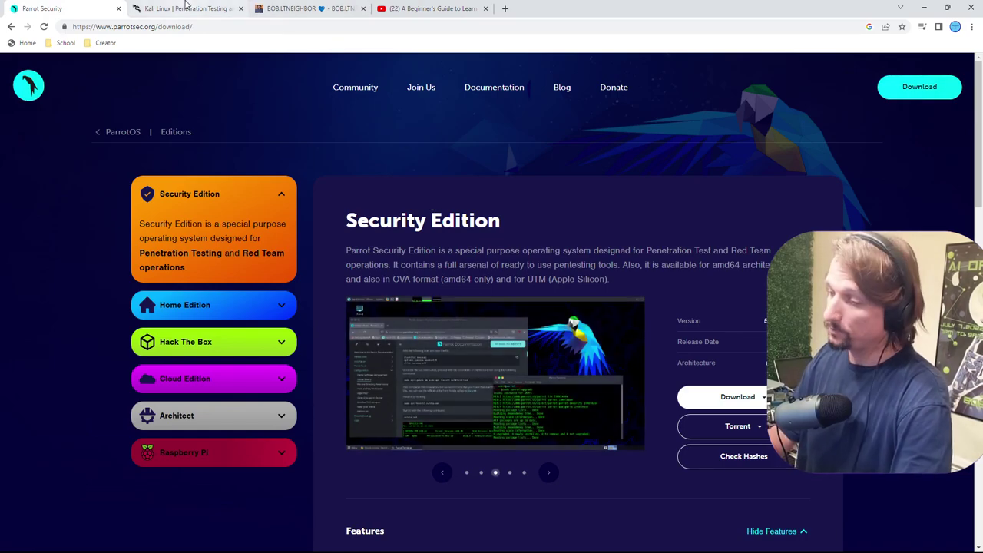
click(186, 8)
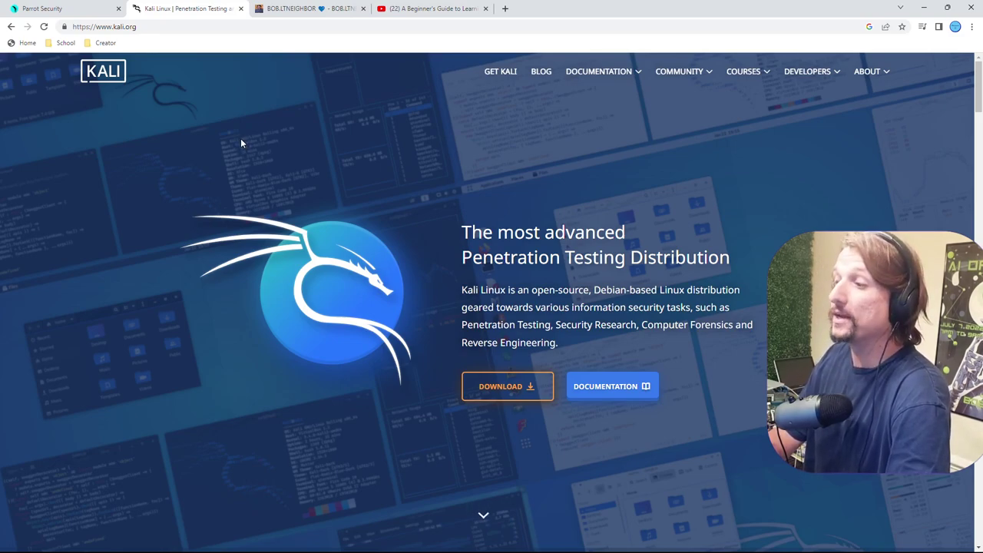
click(59, 9)
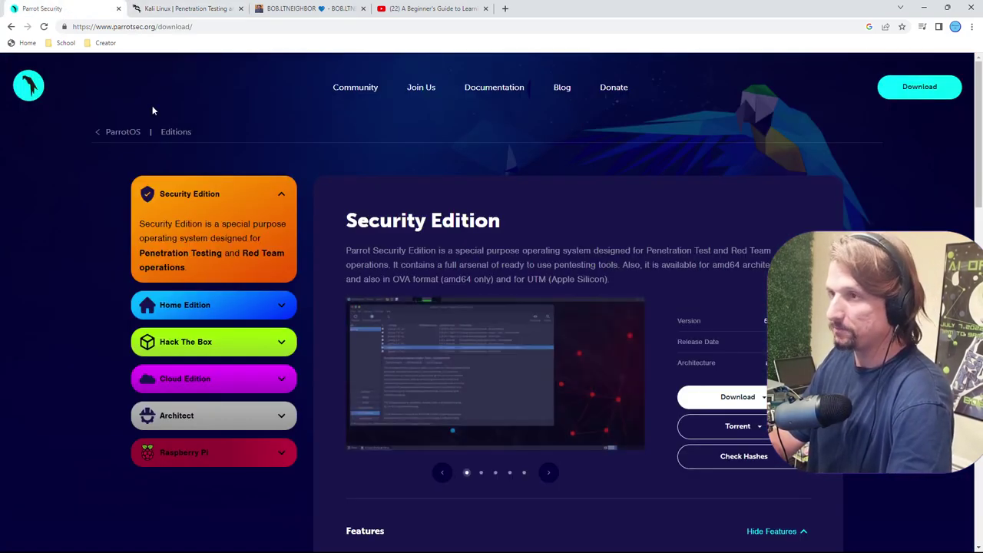
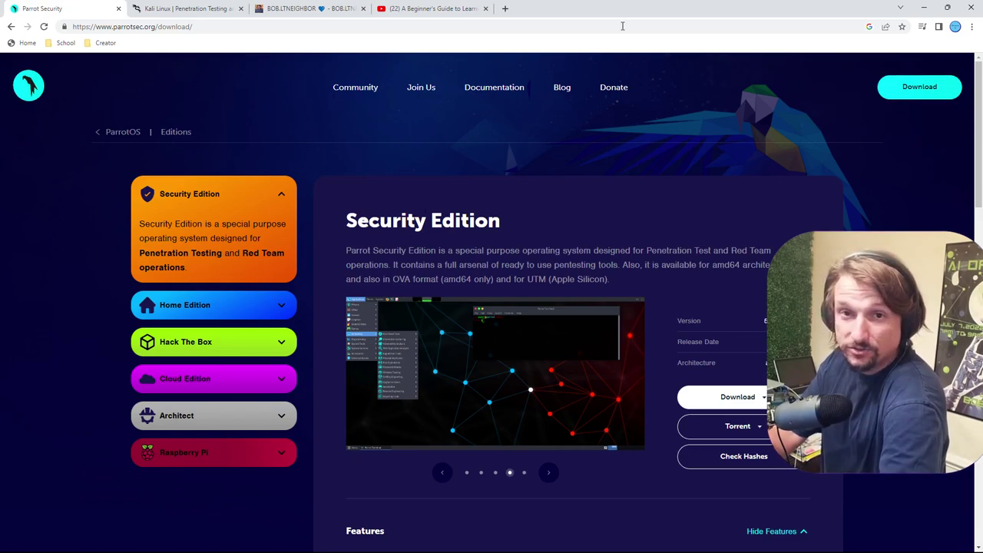
Minimize Chrome and maximize the VMware Workstation 17 Player window.
double_click(914, 8)
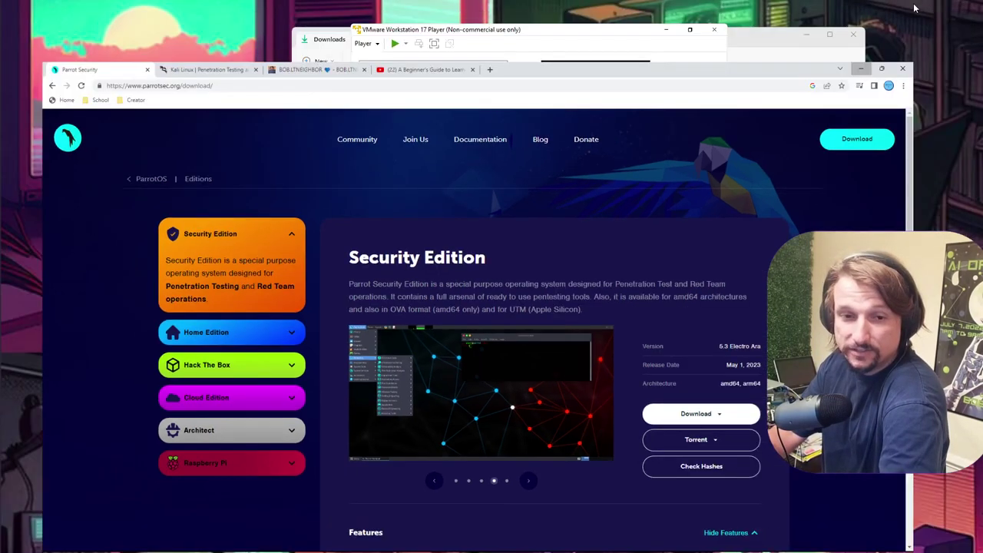
click(860, 68)
drag(587, 29, 439, 59)
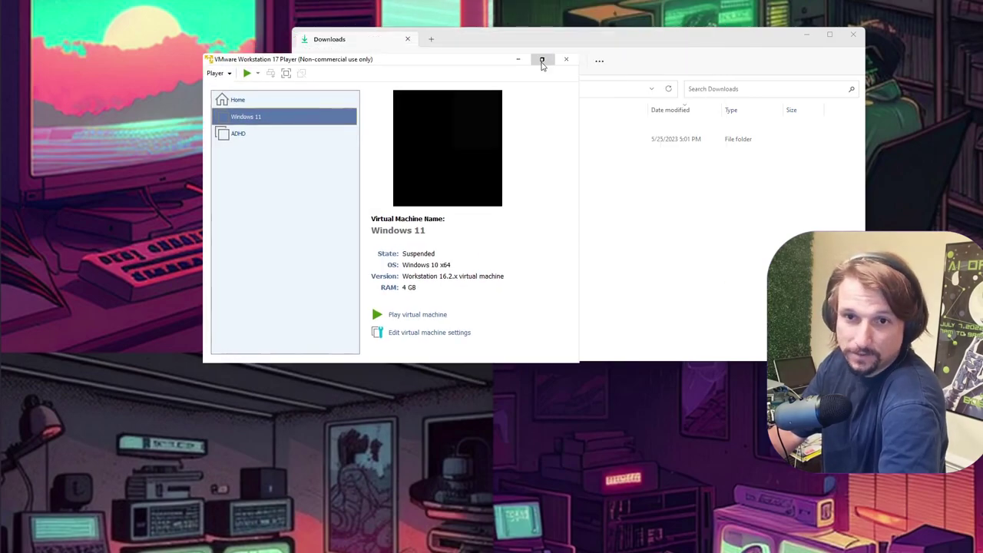
click(541, 60)
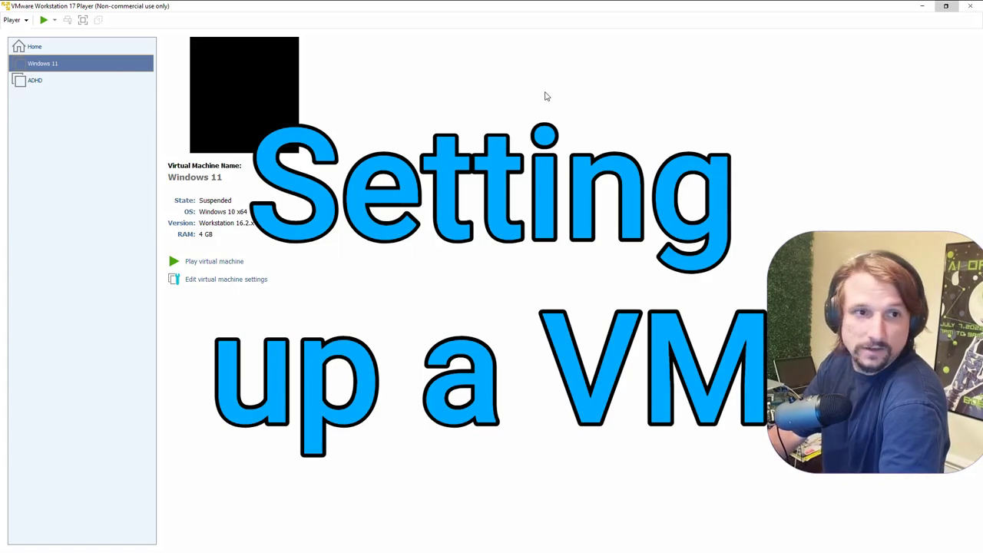
From the Player > File menu, start a New Virtual Machine.
click(17, 21)
mouse_move(58, 35)
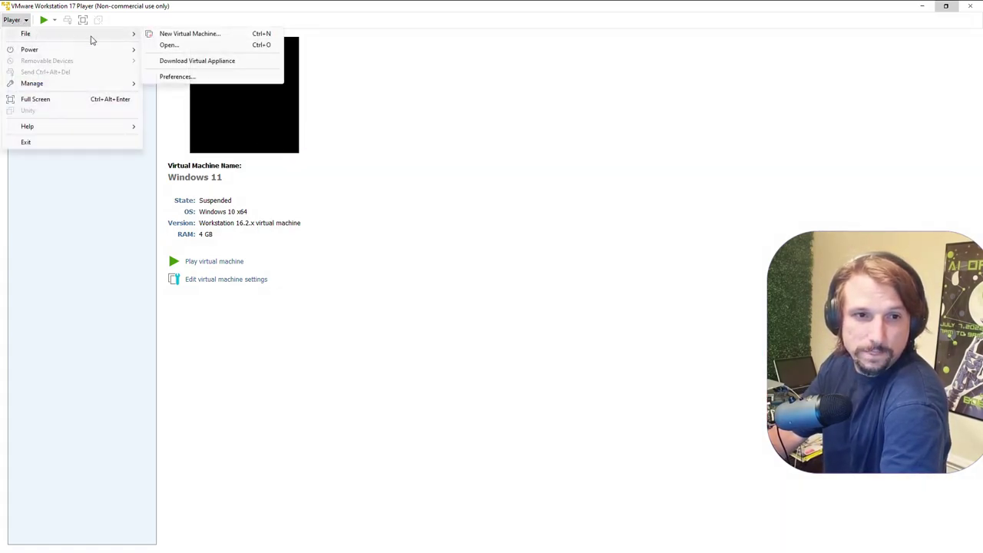
click(430, 177)
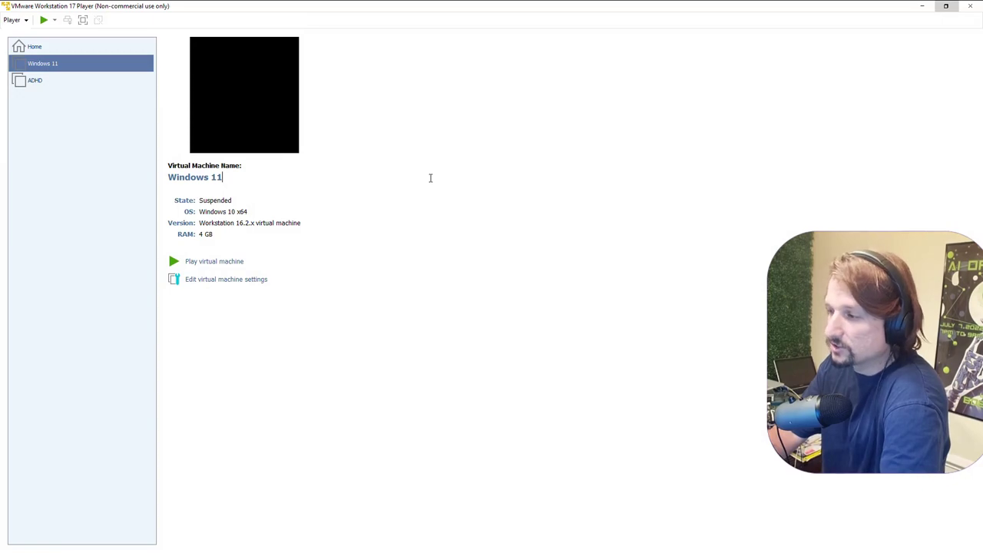
click(15, 21)
mouse_move(29, 35)
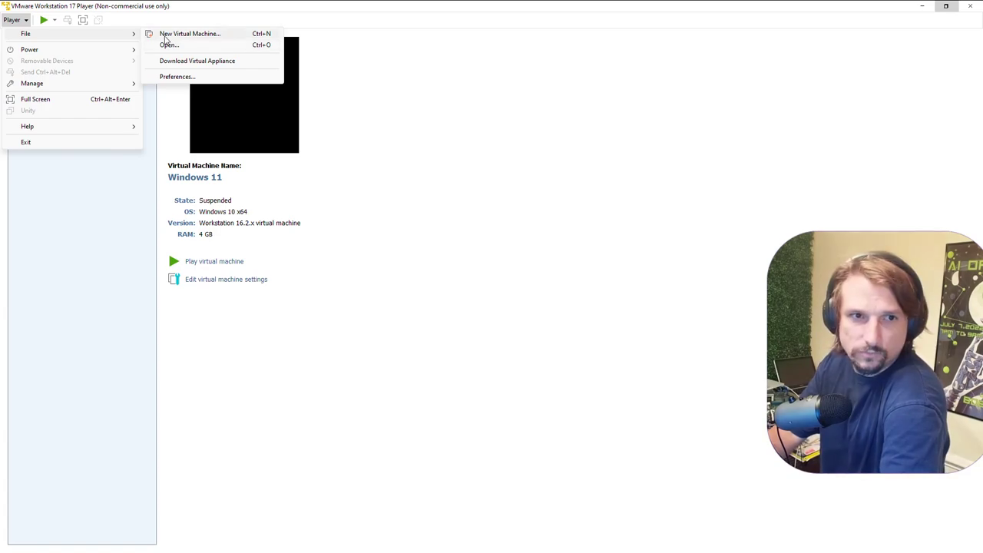
click(166, 36)
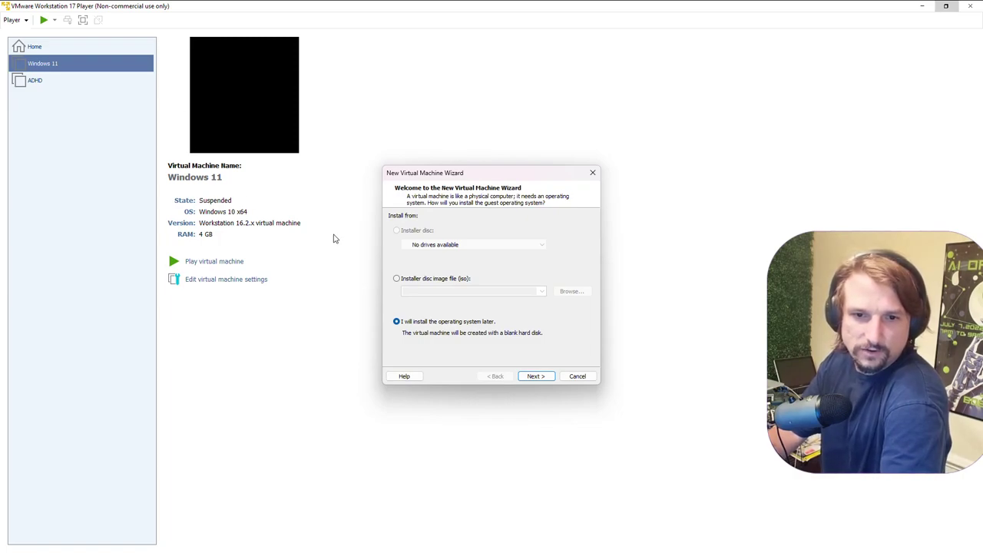
Choose 'Installer disc image file (iso)' and browse to the C:\ISOs folder.
click(437, 281)
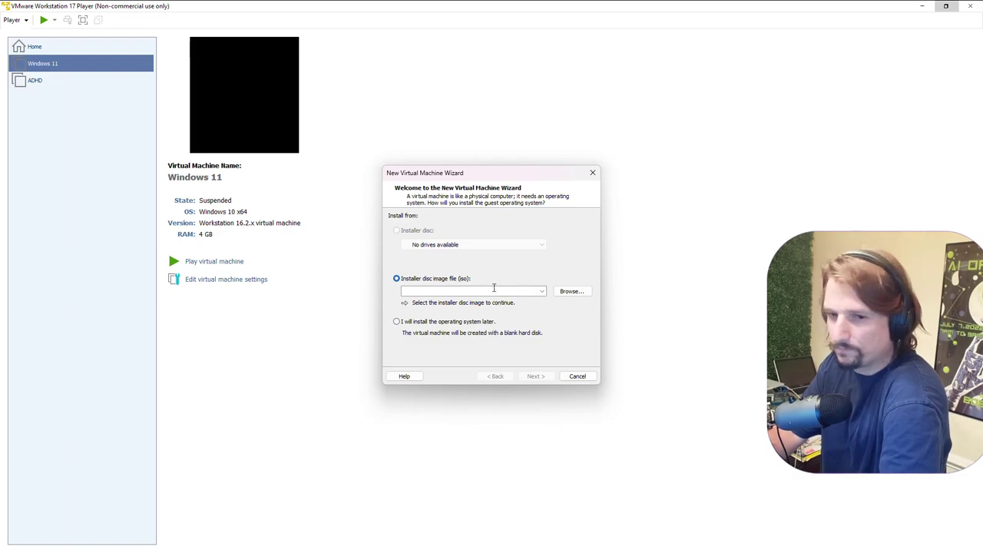
drag(535, 185, 982, 198)
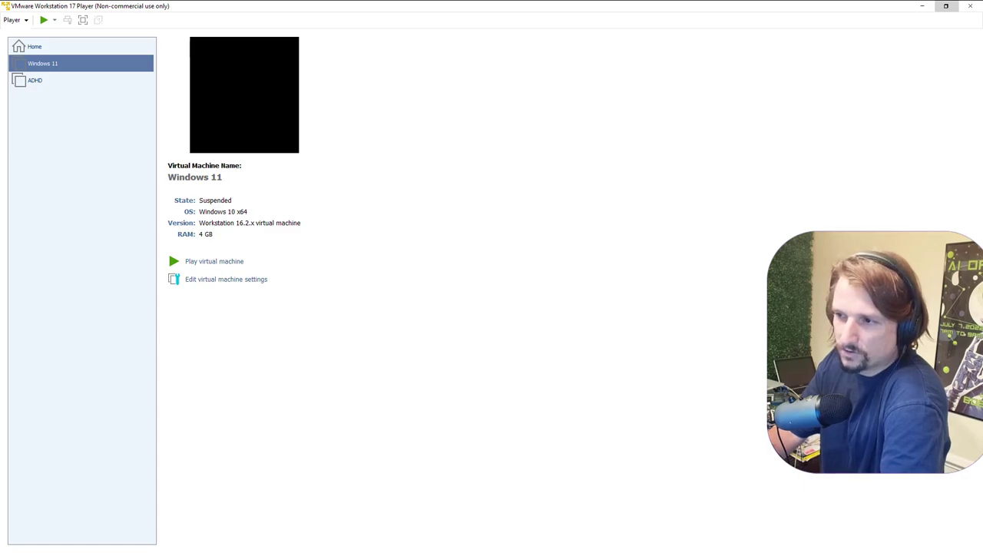
drag(533, 160, 516, 153)
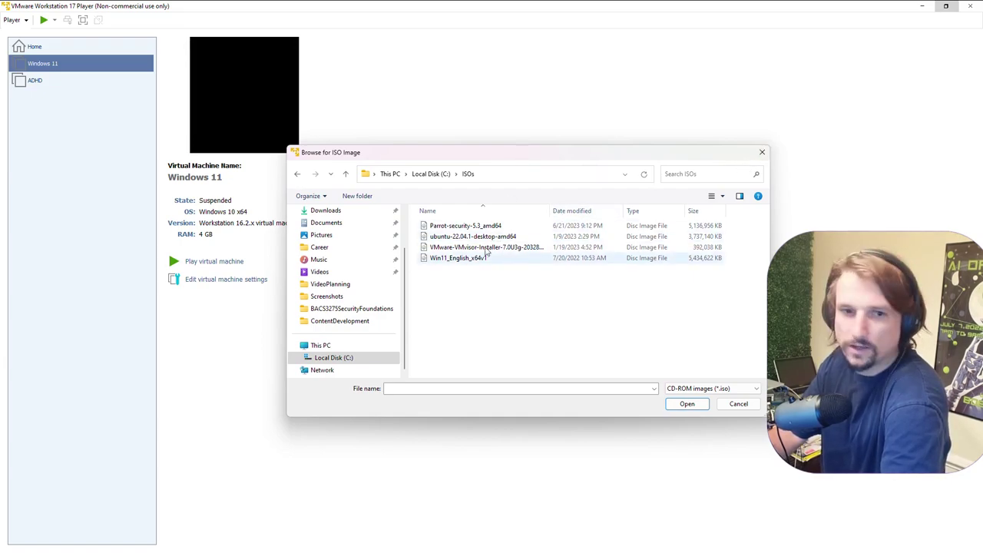
Select C:\ISOs\Parrot-security-5.3_amd64.iso as the installer disc image.
drag(471, 147, 566, 138)
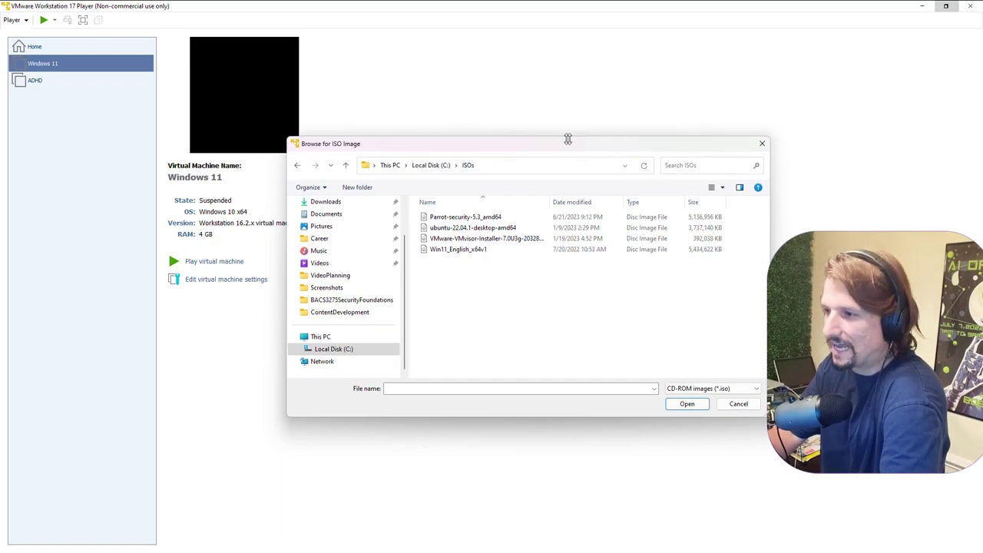
drag(636, 149, 751, 146)
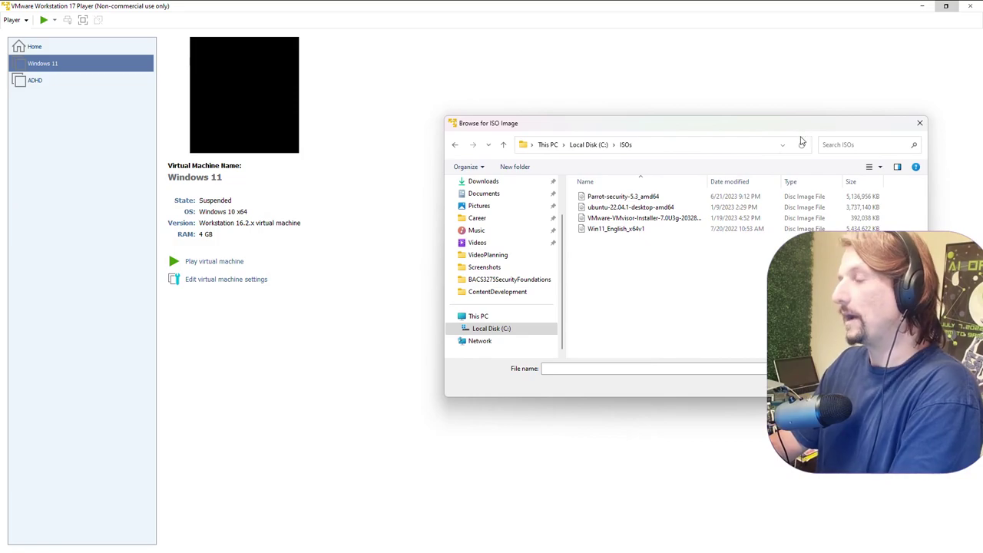
drag(807, 125, 799, 93)
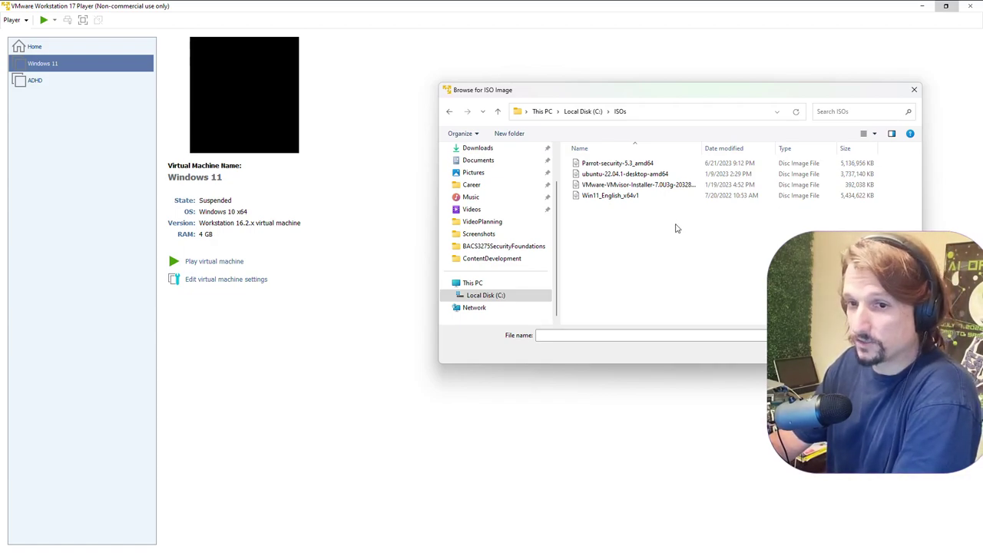
click(639, 166)
double_click(639, 166)
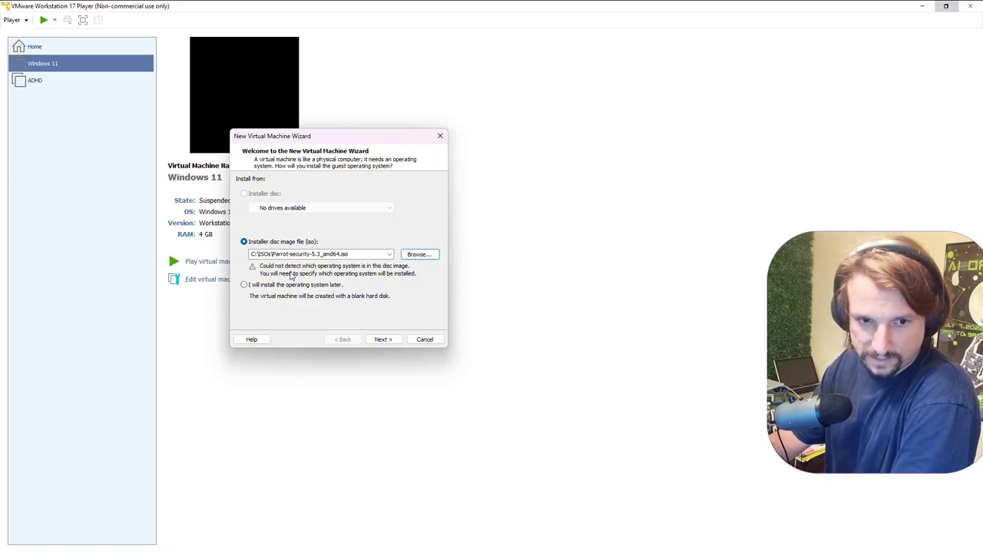
Accept Linux / Debian 5 64-bit as guest OS and name the machine 'ParrotOS'.
click(383, 339)
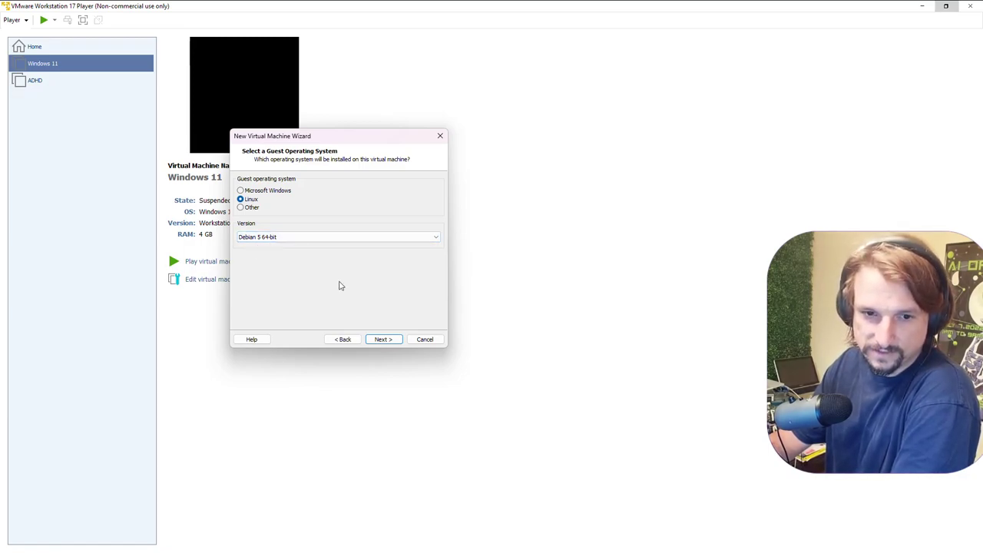
click(379, 340)
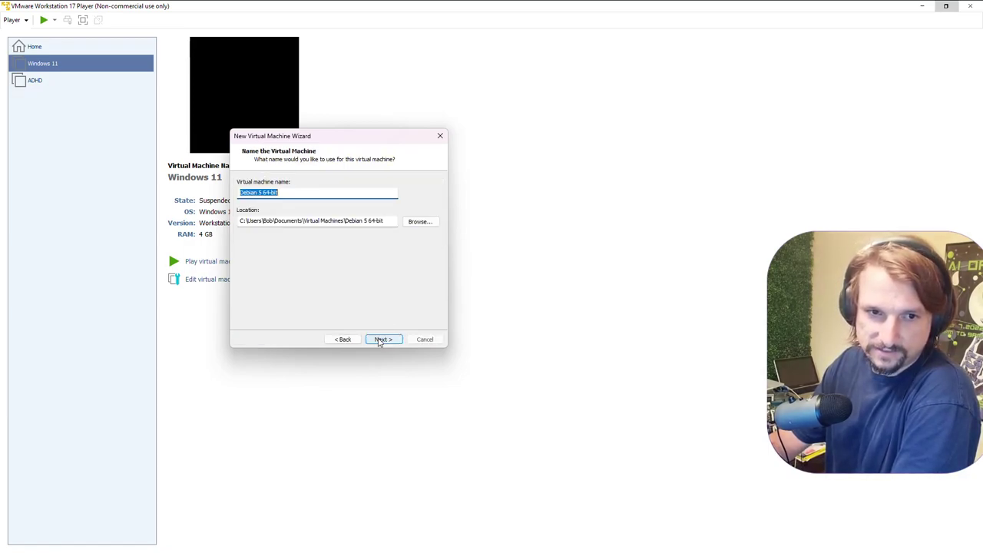
click(343, 340)
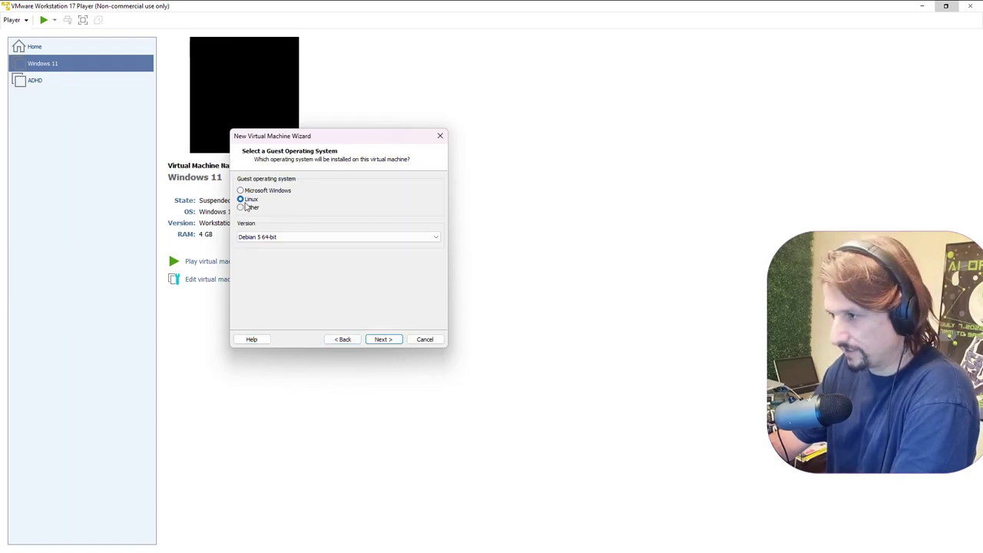
click(383, 340)
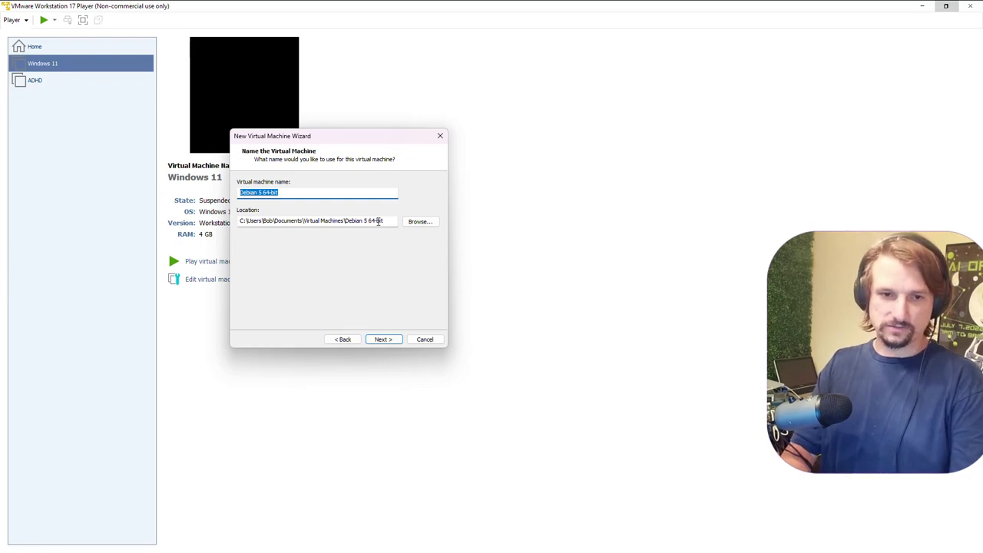
text(ParrotOS)
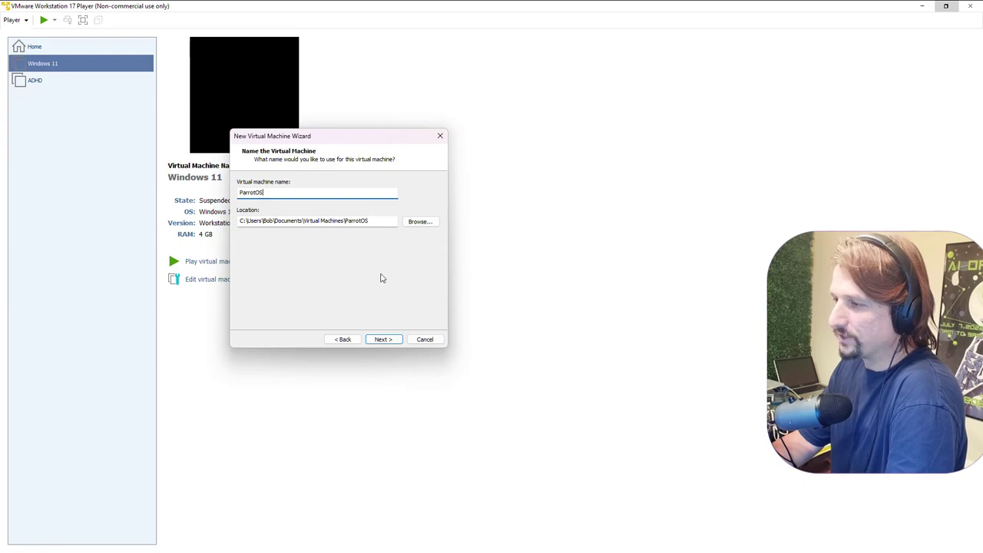
click(377, 340)
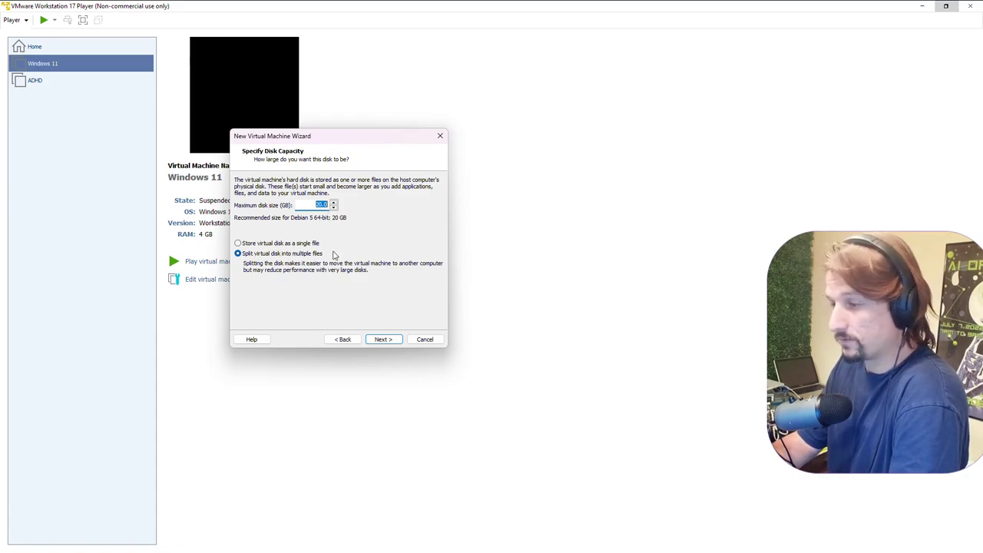
Accept the recommended 20 GB split disk and finish the wizard.
click(381, 339)
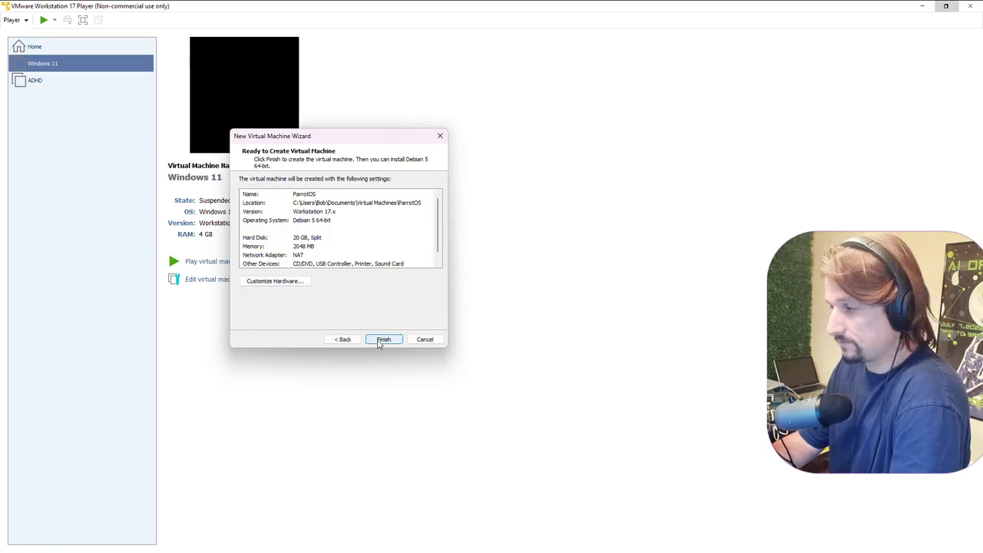
click(380, 342)
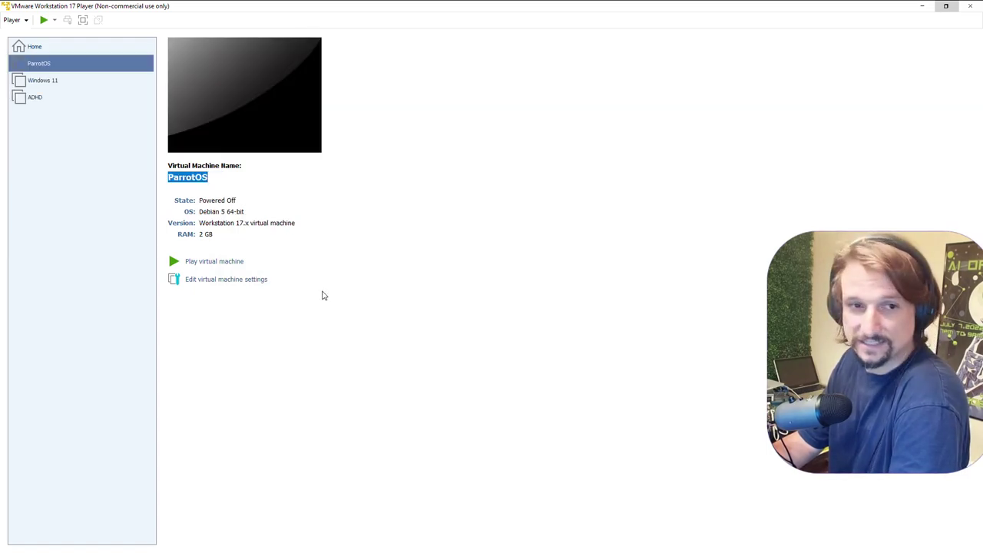
In ParrotOS's Processors settings, set Number of processor cores to 4.
click(245, 282)
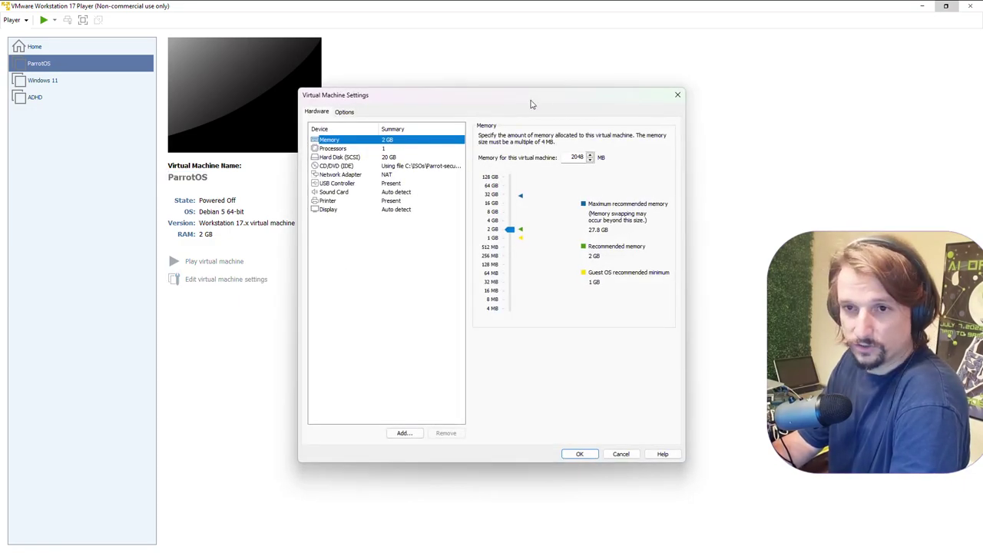
click(677, 94)
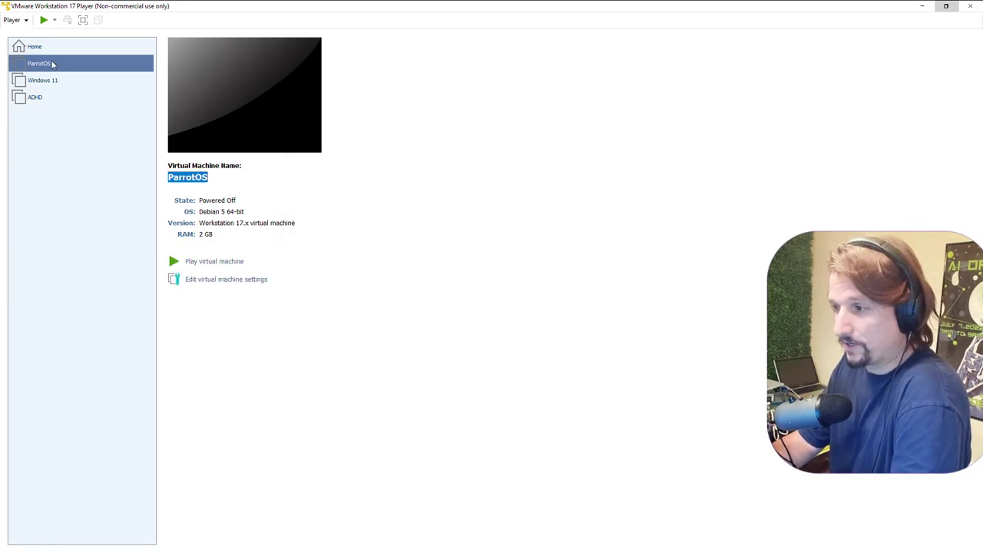
click(207, 285)
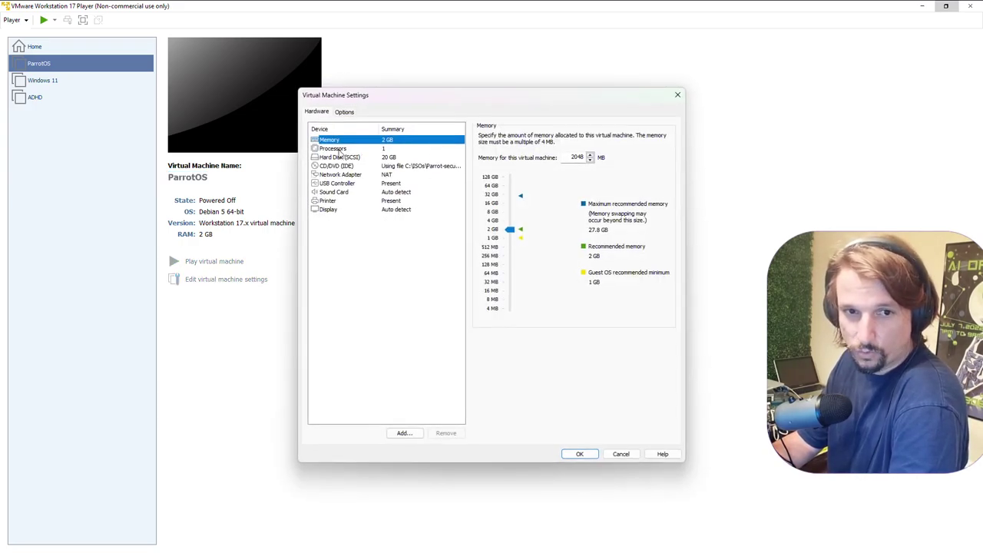
click(338, 149)
click(586, 138)
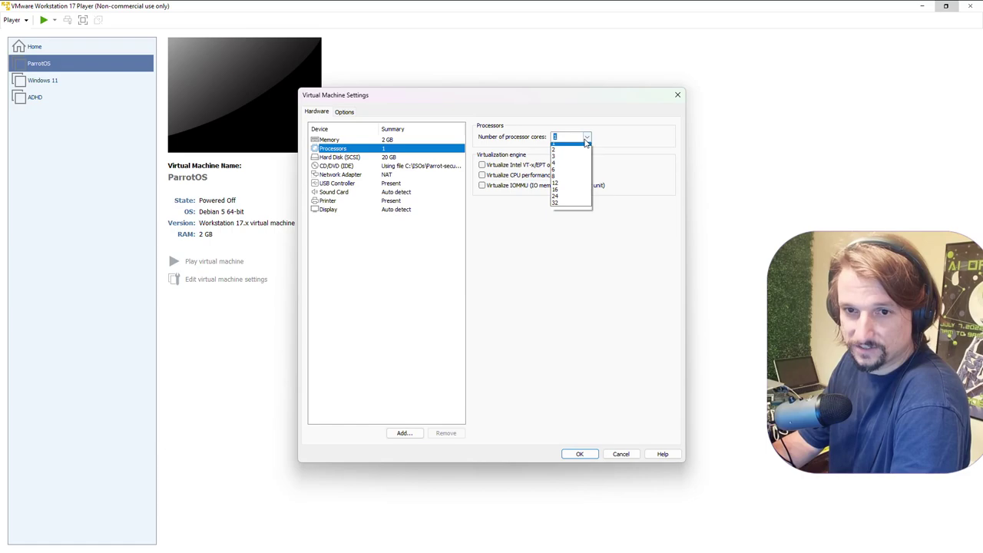
click(586, 138)
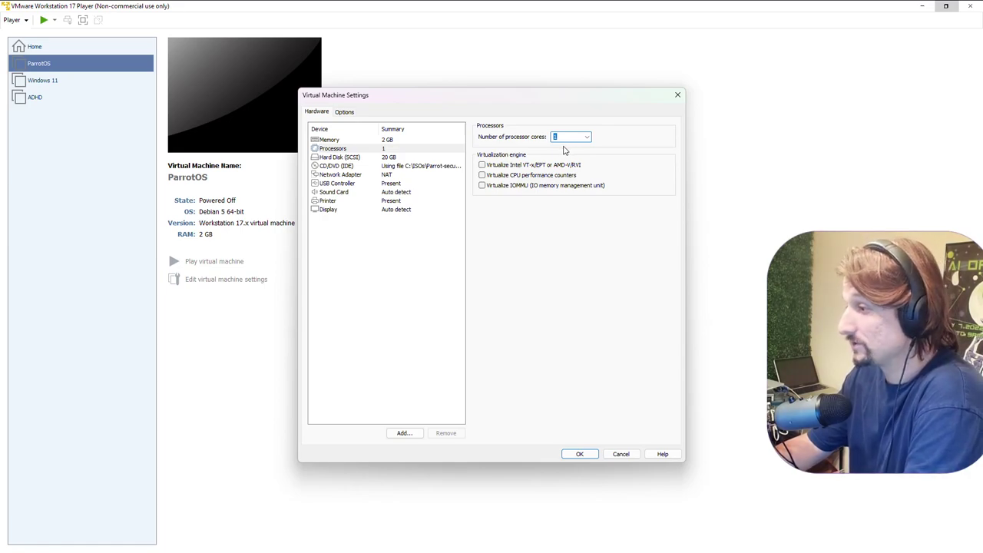
click(587, 138)
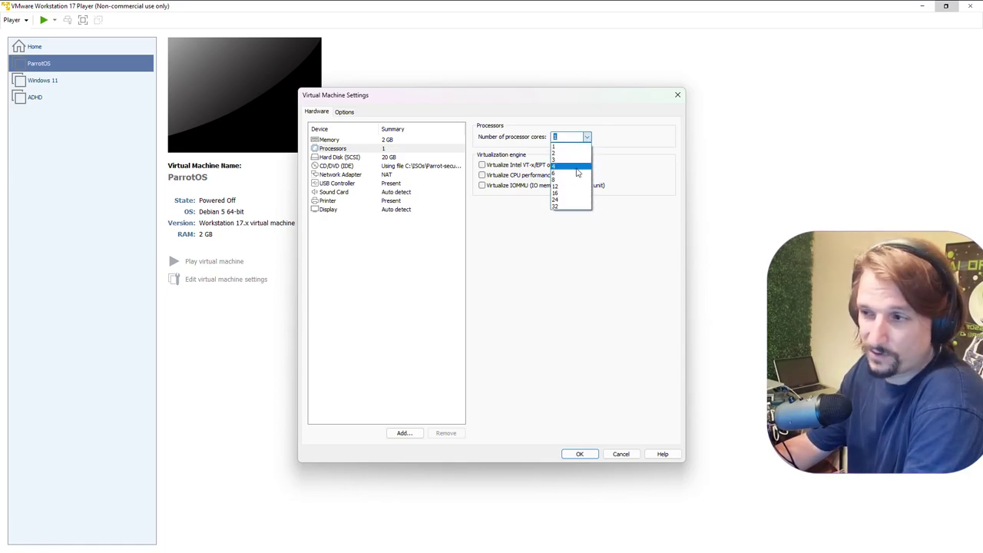
click(574, 166)
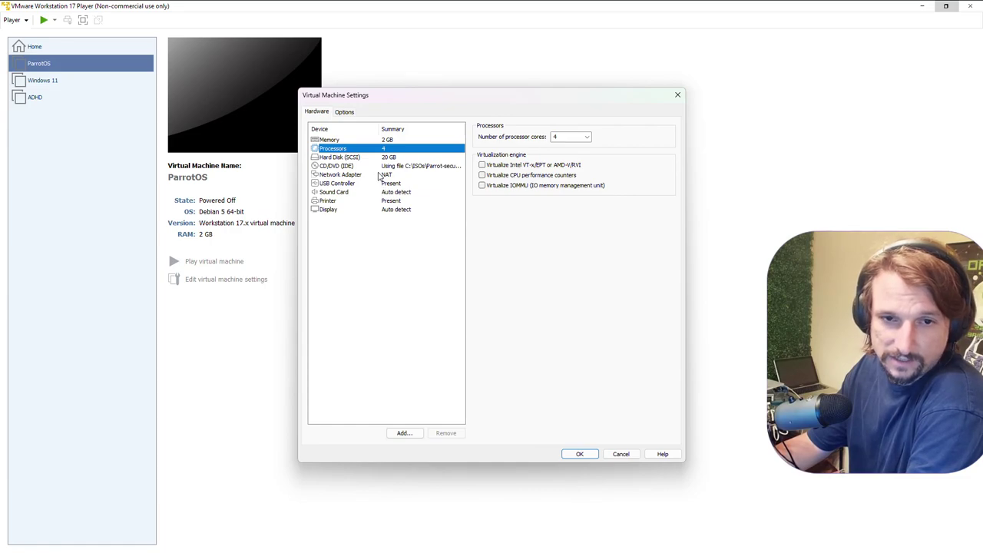
Drag the ParrotOS Memory slider up to 4096 MB.
click(362, 141)
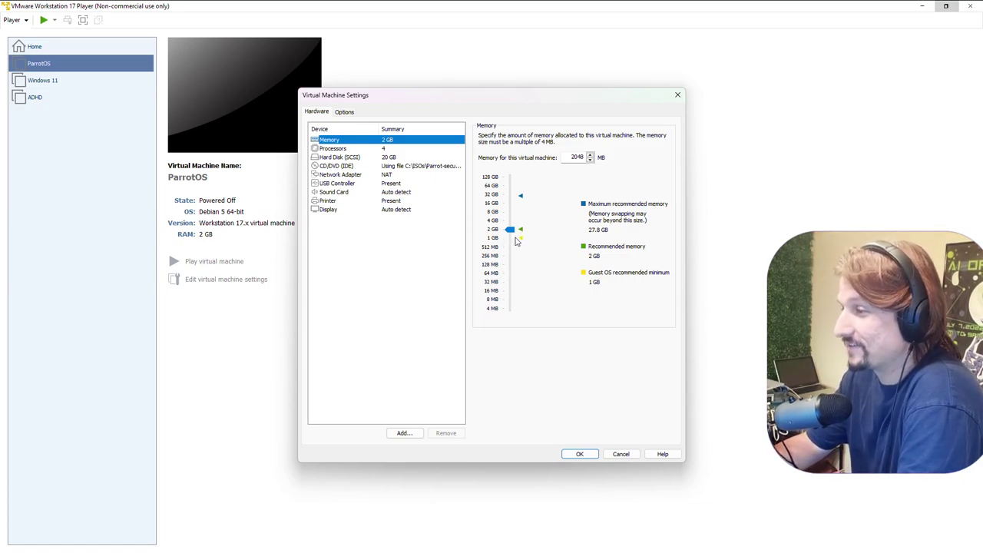
mouse_move(508, 233)
mouse_down()
mouse_move(512, 223)
mouse_move(541, 241)
mouse_move(511, 221)
mouse_up()
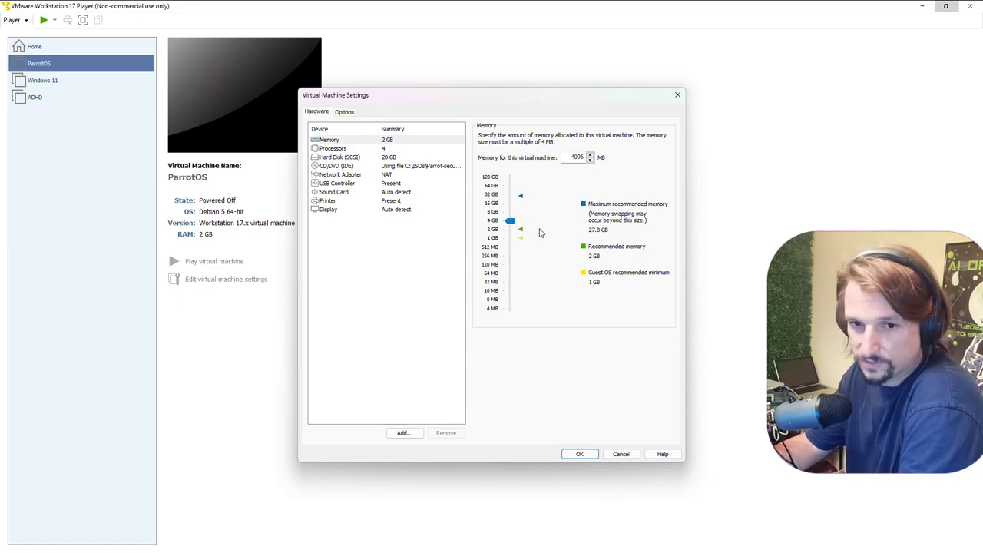
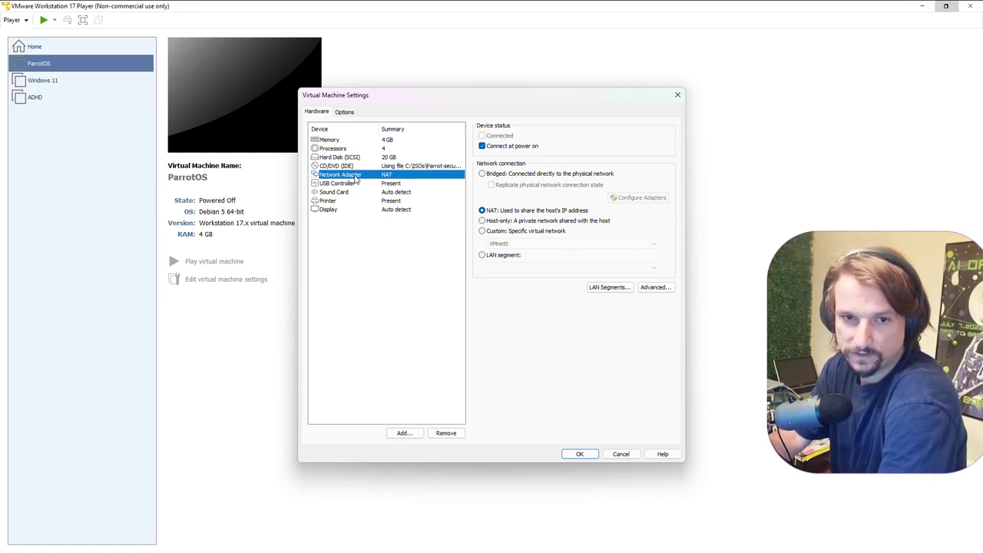
Apply the ParrotOS VM settings and close the Virtual Machine Settings dialog.
click(425, 284)
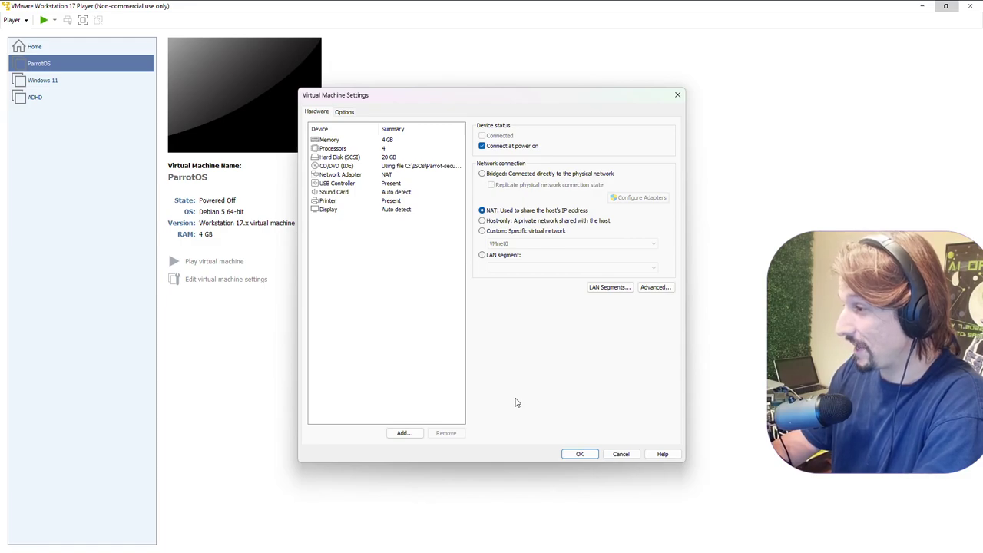
click(582, 455)
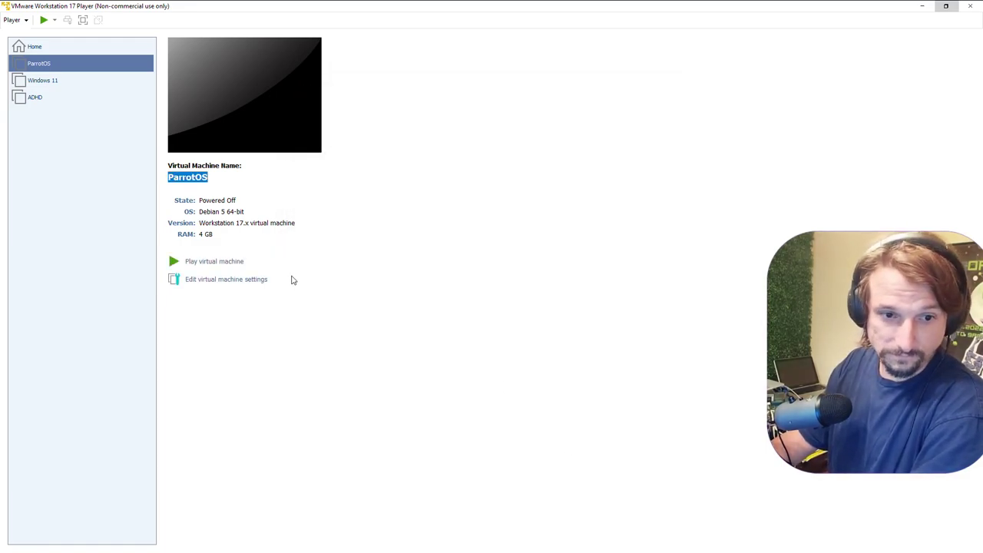
Power on the ParrotOS VM, dismiss the side-channel notice, and boot the Try / Install option.
click(234, 265)
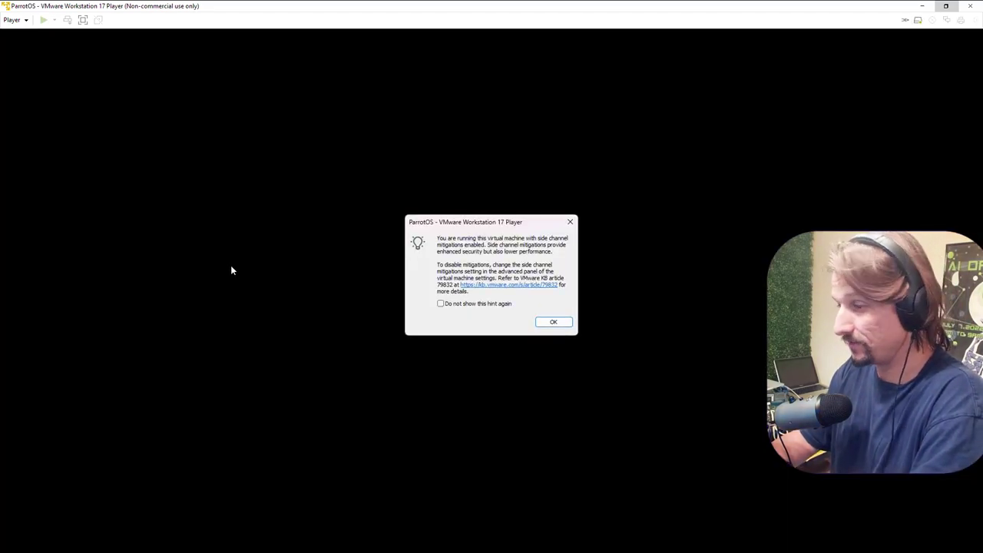
click(553, 323)
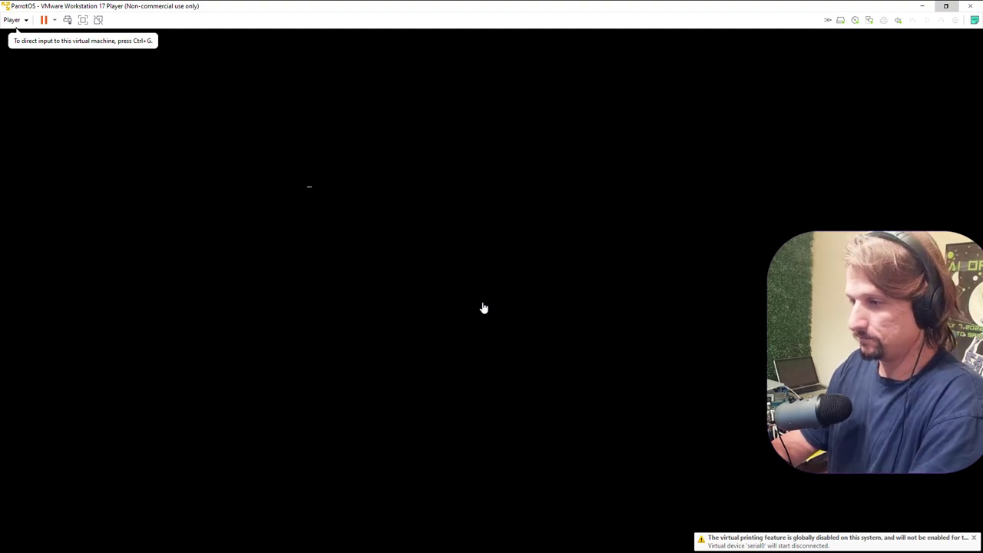
click(467, 335)
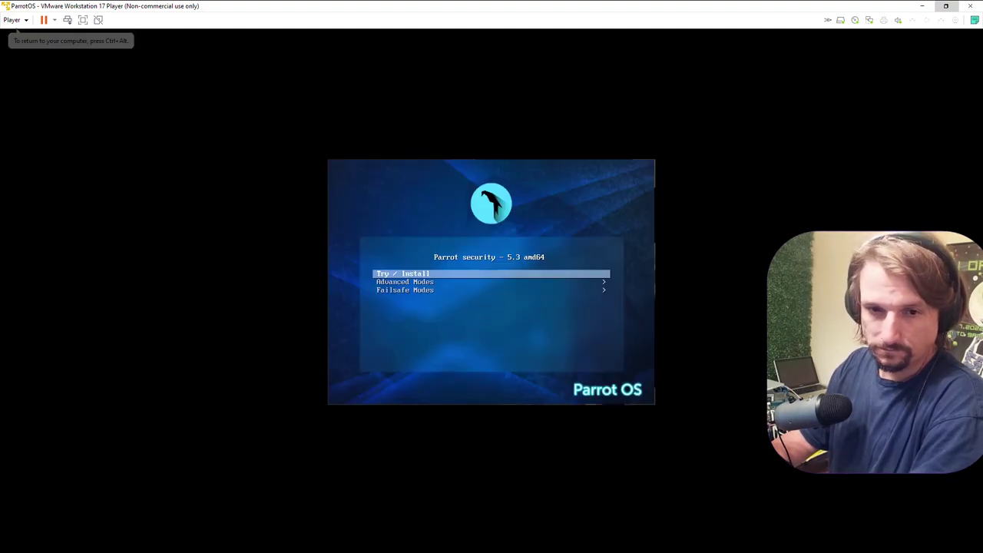
key(Return)
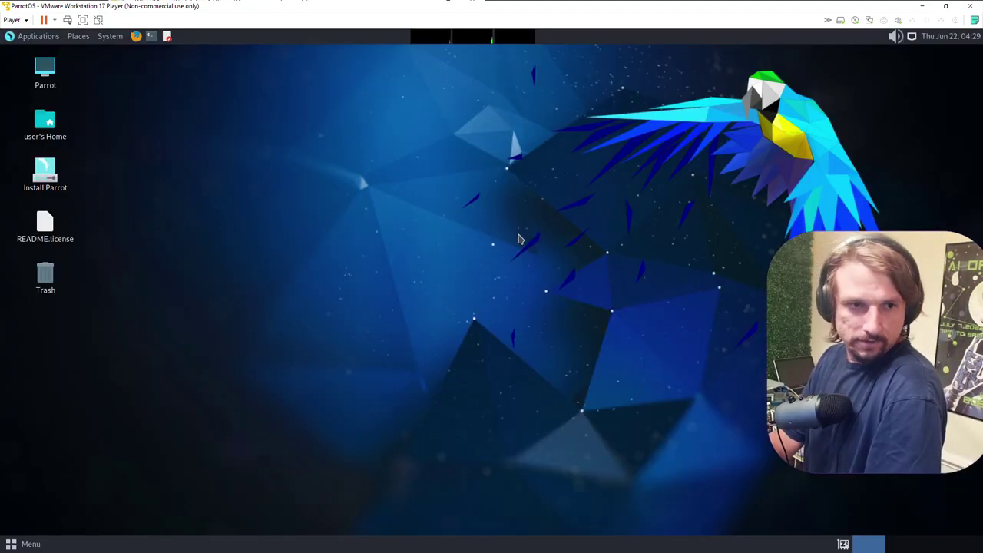
Launch the Install Parrot installer from the desktop icon.
click(51, 178)
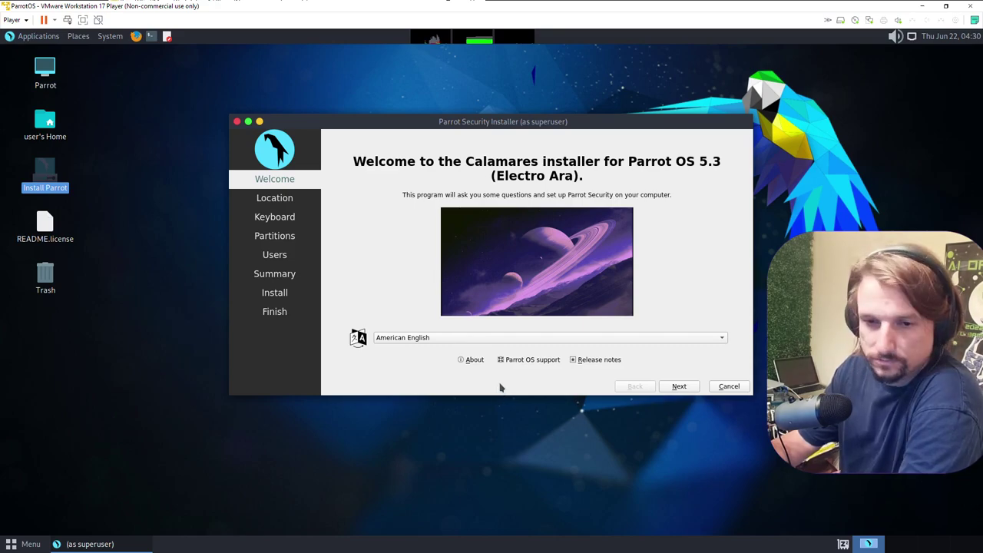
Accept default welcome, location and keyboard settings, then choose Erase disk for the 20 GiB drive.
click(675, 388)
click(674, 388)
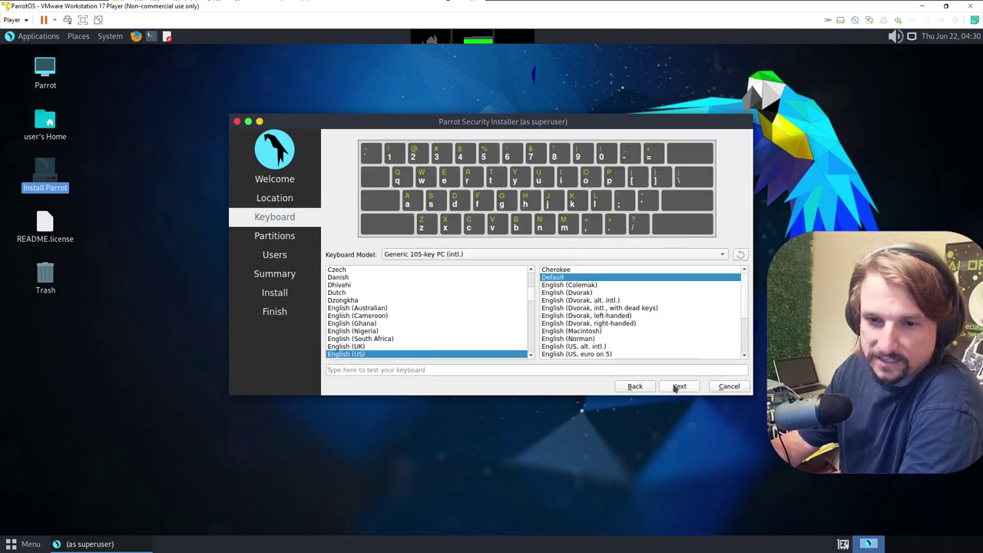
click(676, 389)
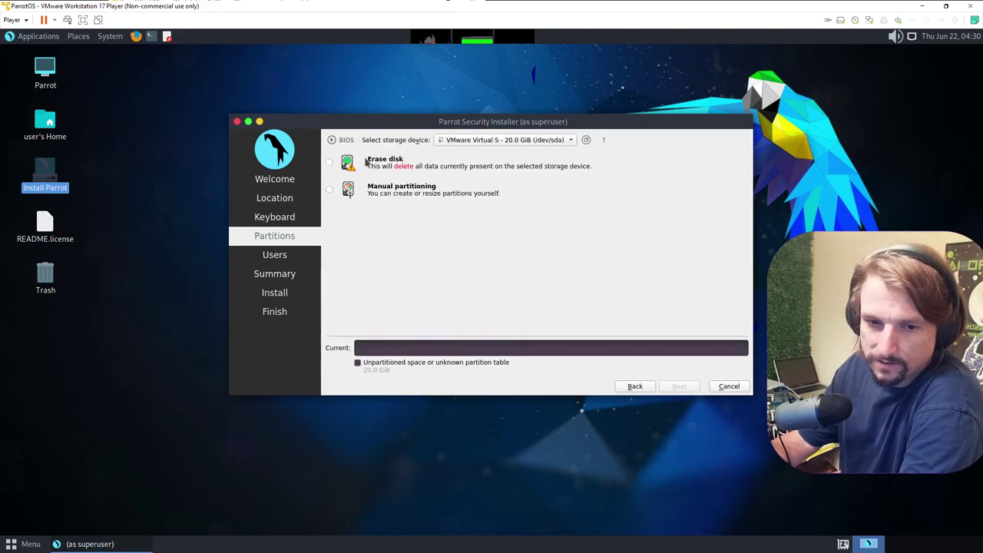
click(376, 166)
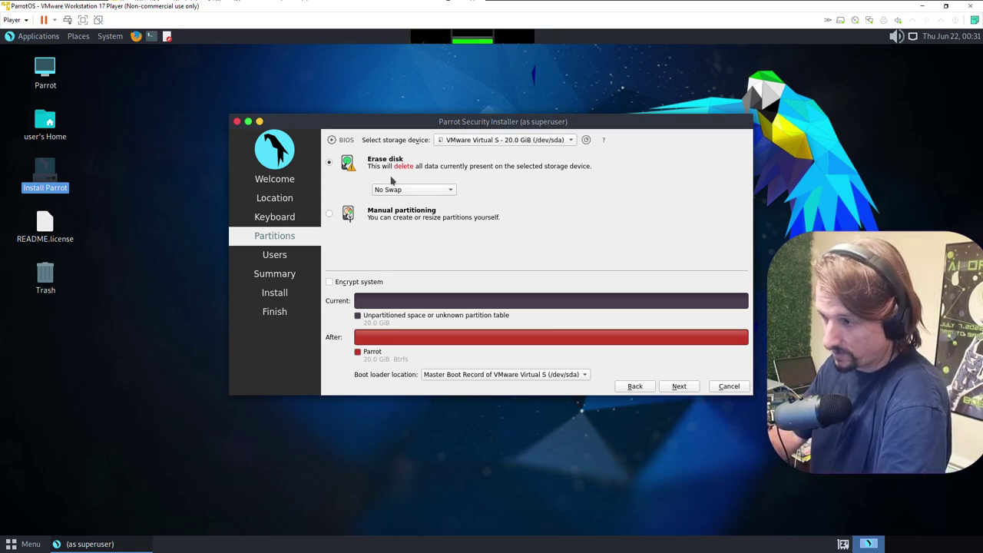
Enter the user's name, computer name TheMatrix and the account password twice, then reach Summary.
click(678, 390)
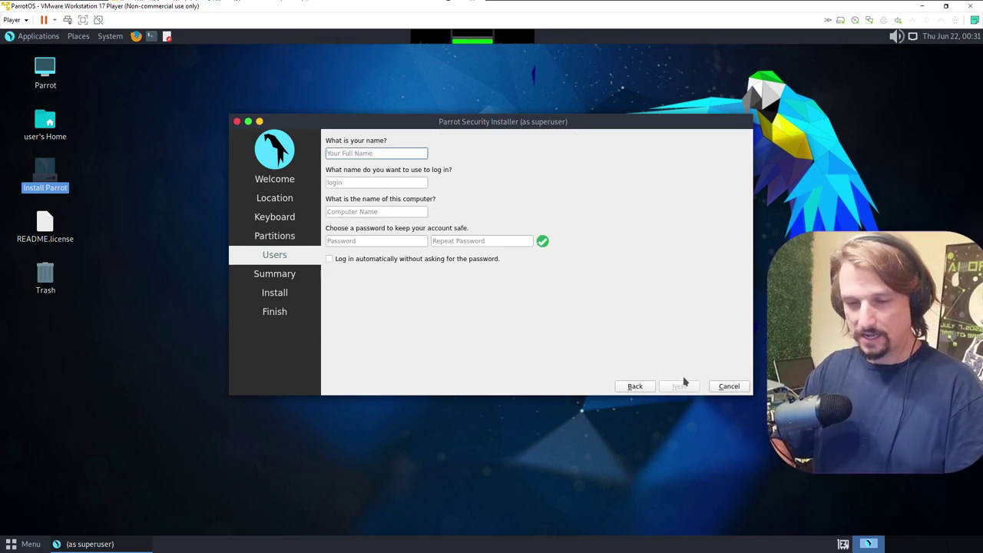
text(ltnbob)
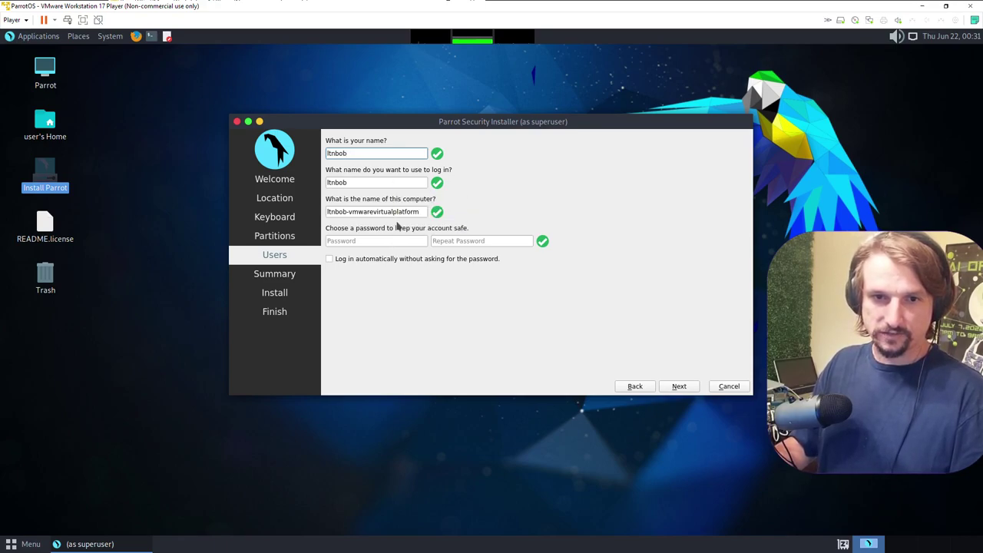
click(406, 211)
triple_click(406, 211)
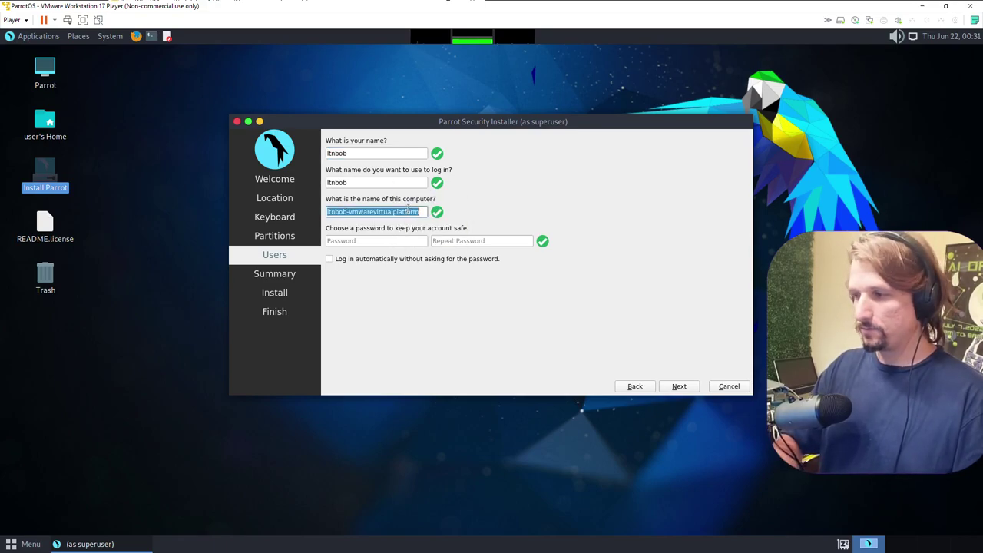
text(TheMatrix)
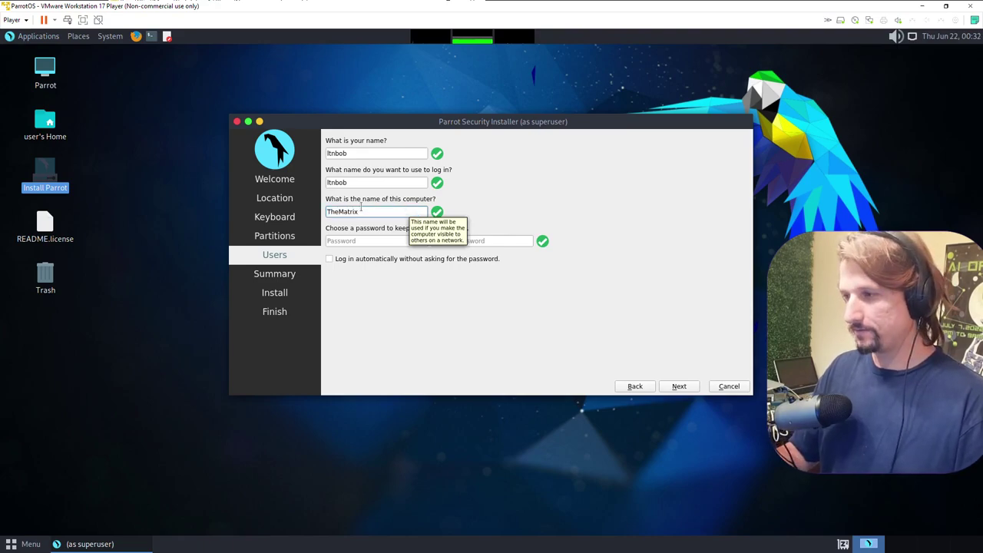
click(367, 241)
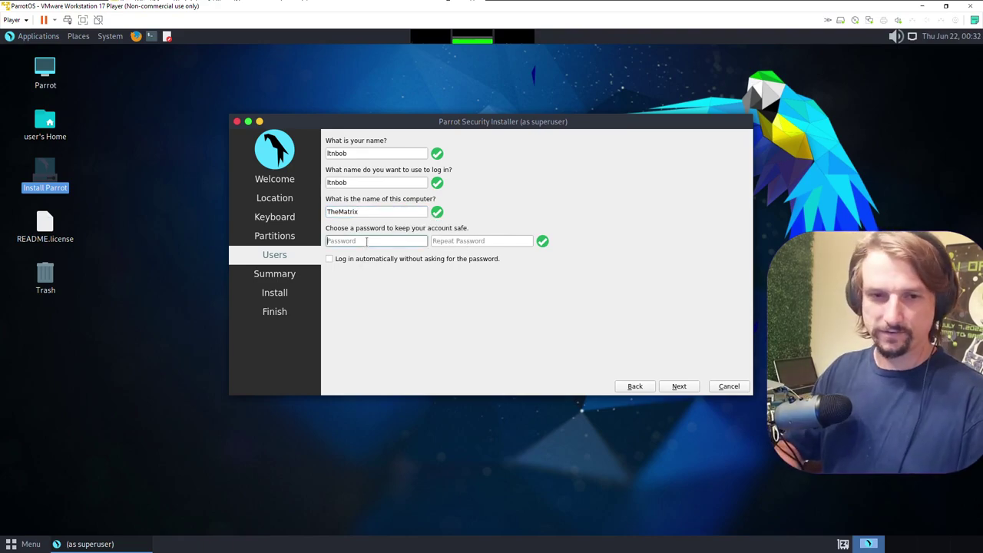
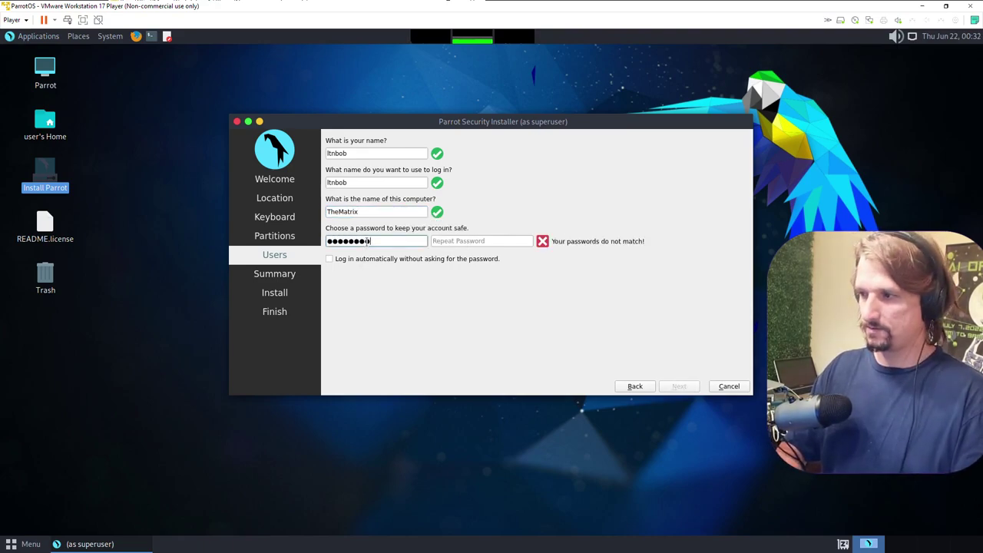
key(Tab)
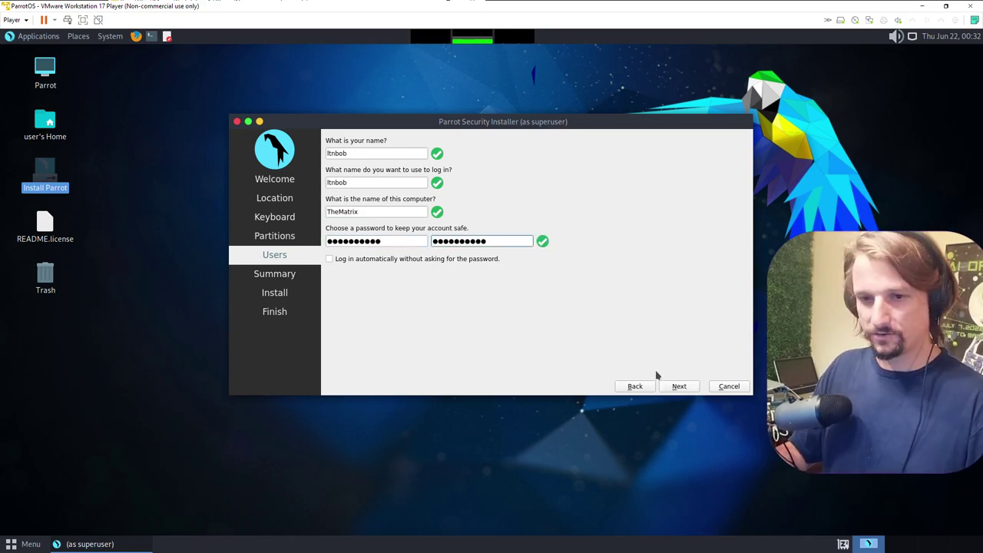
click(680, 389)
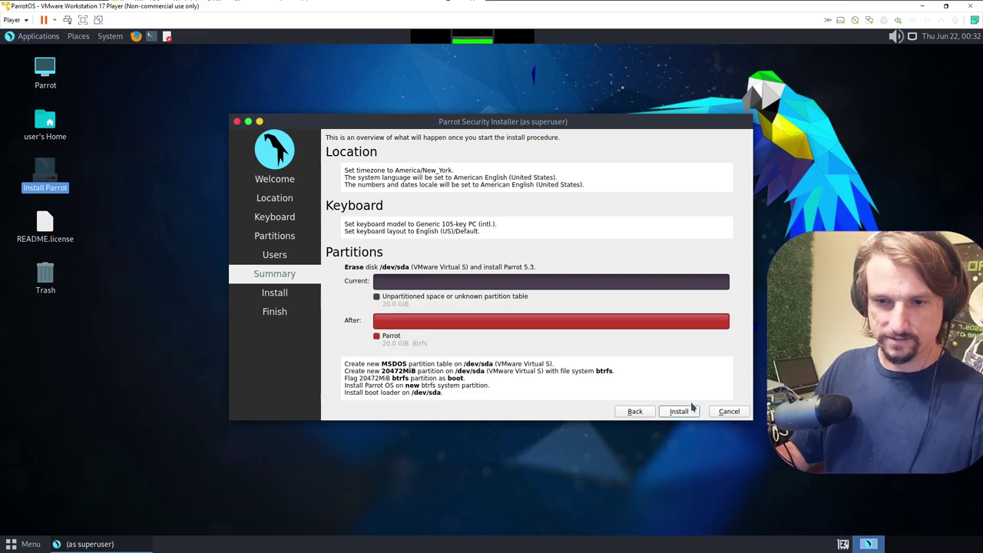
Start and confirm installing Parrot onto the erased 20 GiB virtual disk.
click(678, 411)
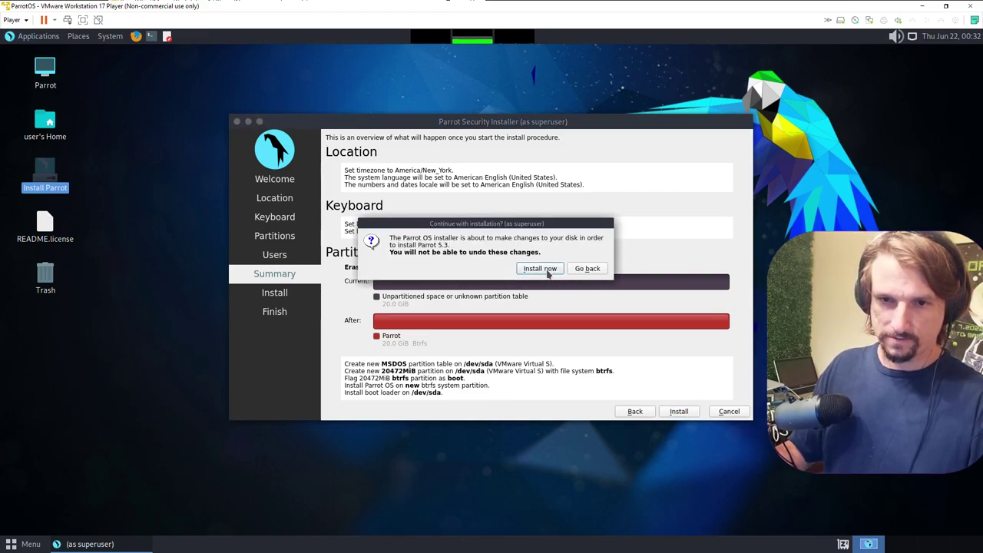
click(548, 270)
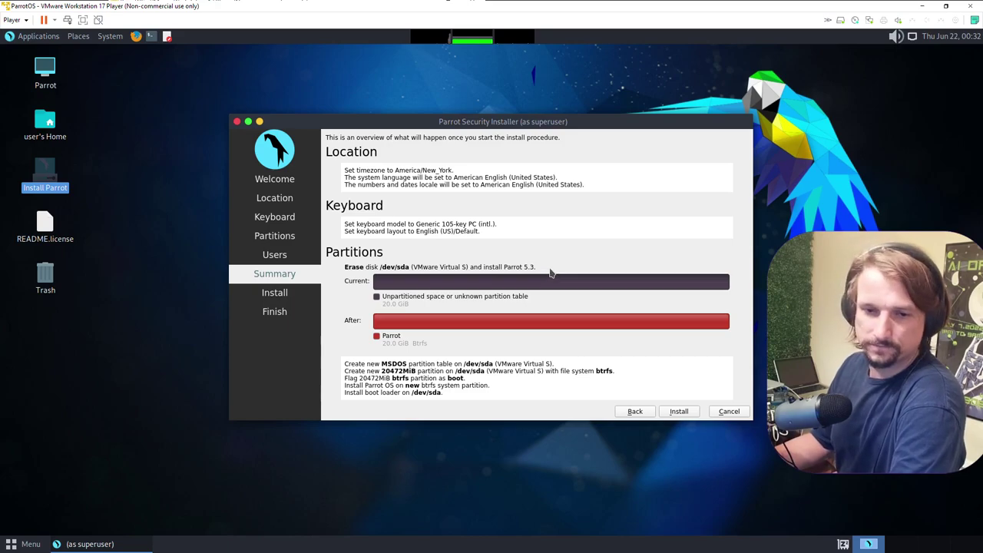
key(Return)
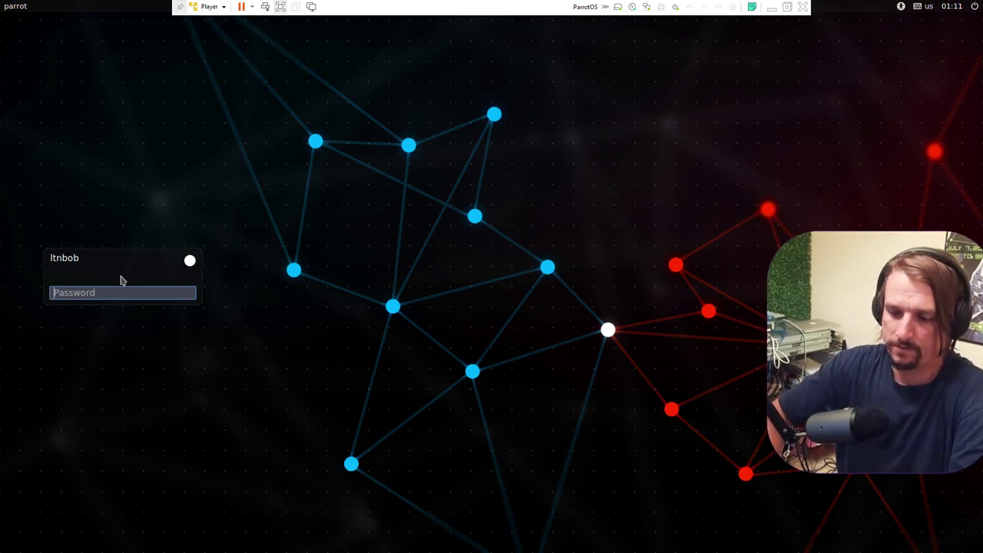
Log in to the installed Parrot desktop with the account password.
text(•)
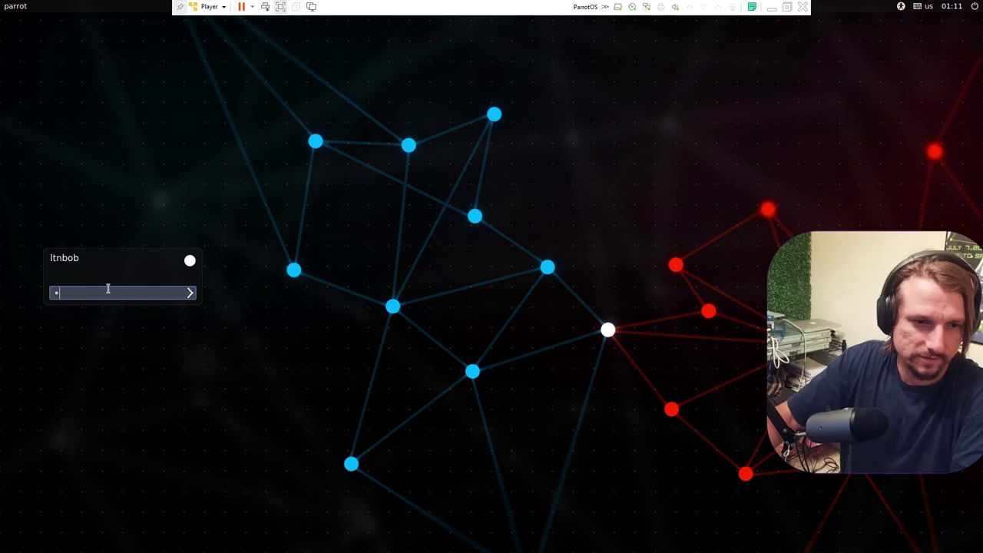
text(••••••••••••)
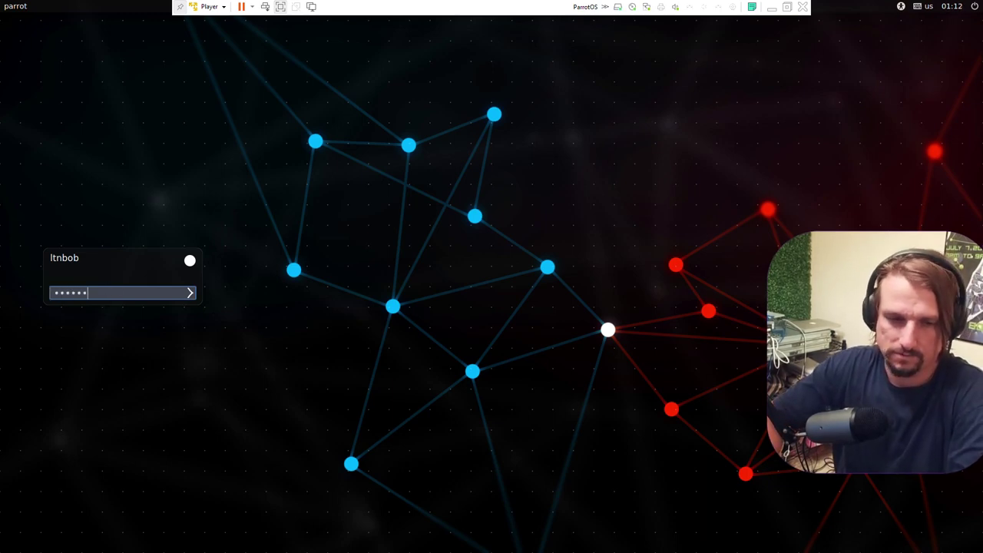
key(Return)
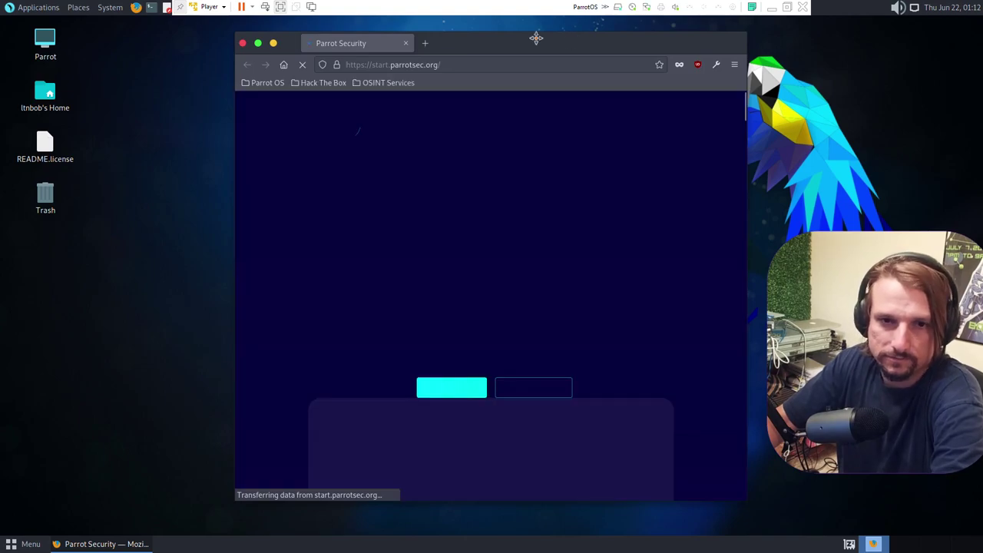
Shift the Firefox window slightly left while start.parrotsec.org loads.
drag(536, 38, 456, 40)
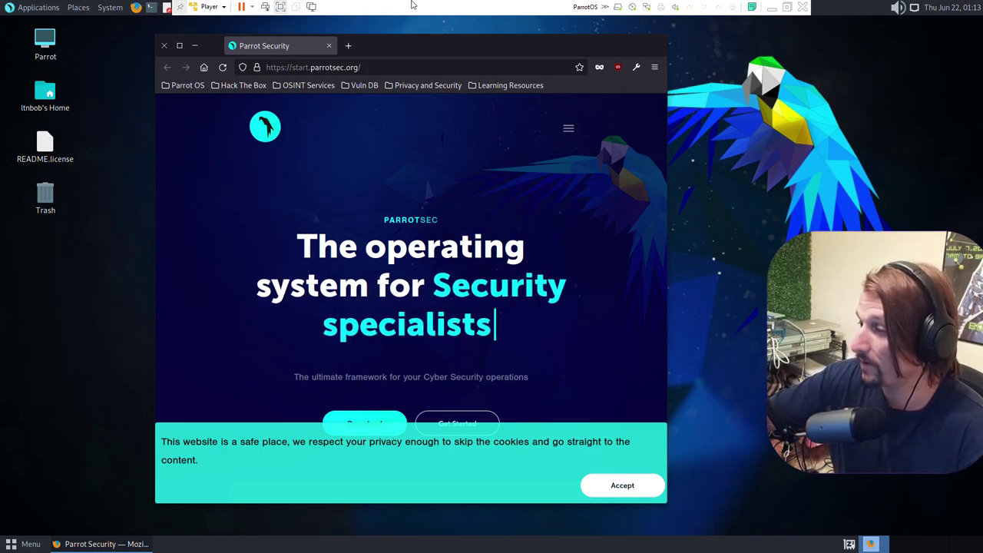
Maximize Firefox, go to hackthebox.com, and open its Sign In options.
click(178, 46)
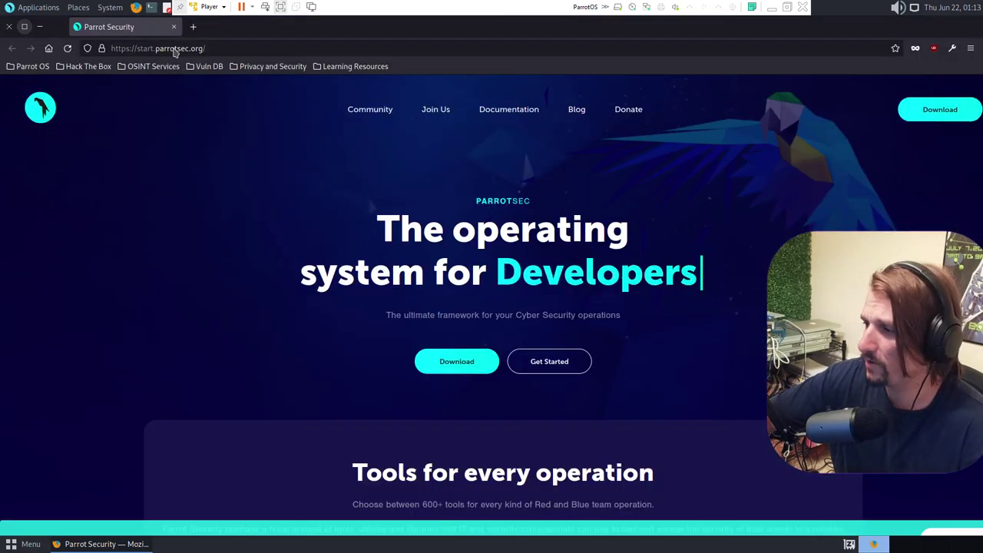
click(317, 47)
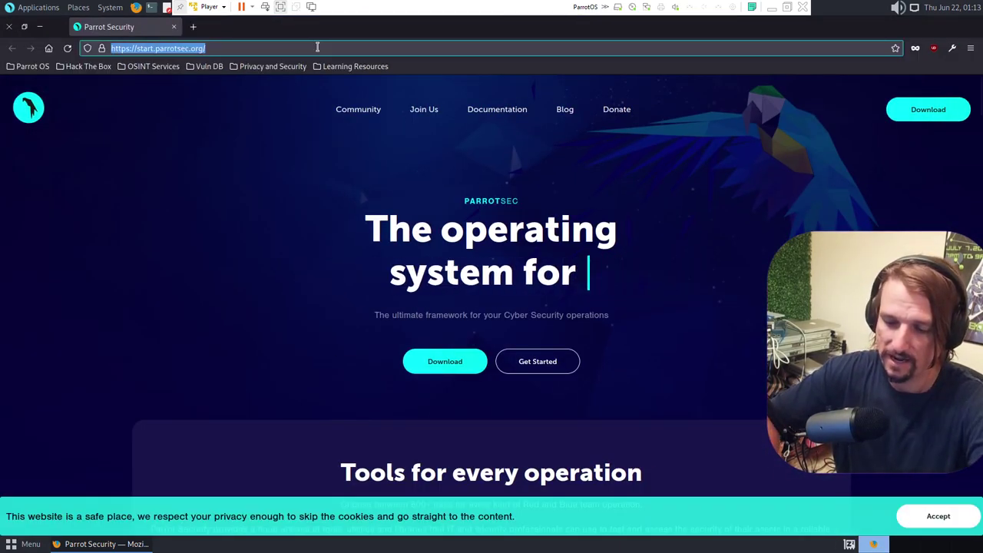
text(hackthebox.com/)
key(Return)
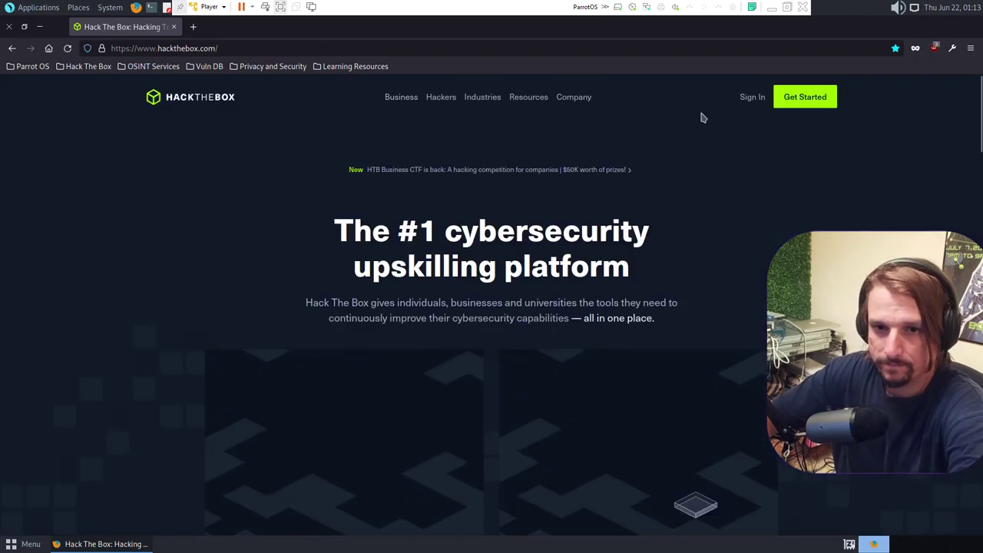
click(752, 96)
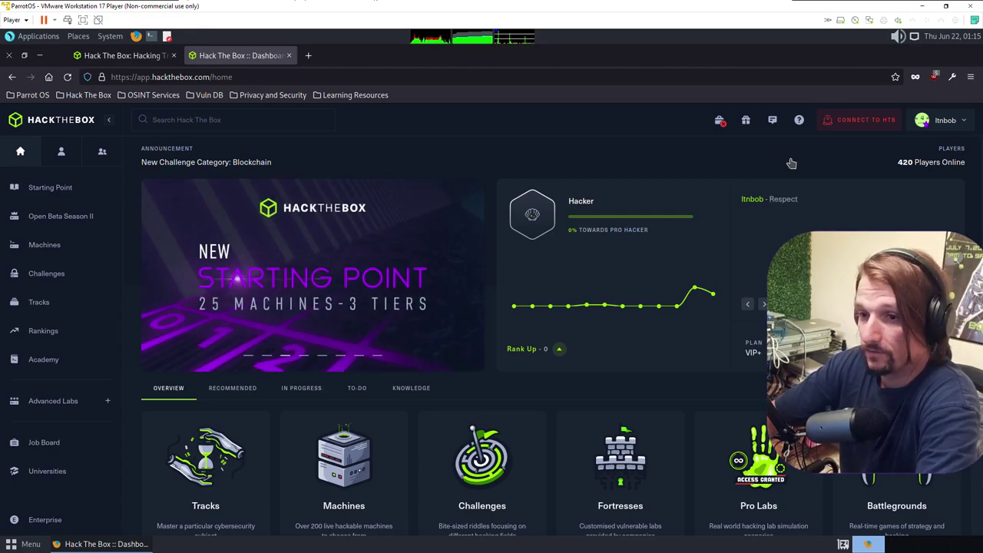
Download the Starting Point OpenVPN file for EU StartingPoint VIP 1 over UDP 1337.
click(880, 125)
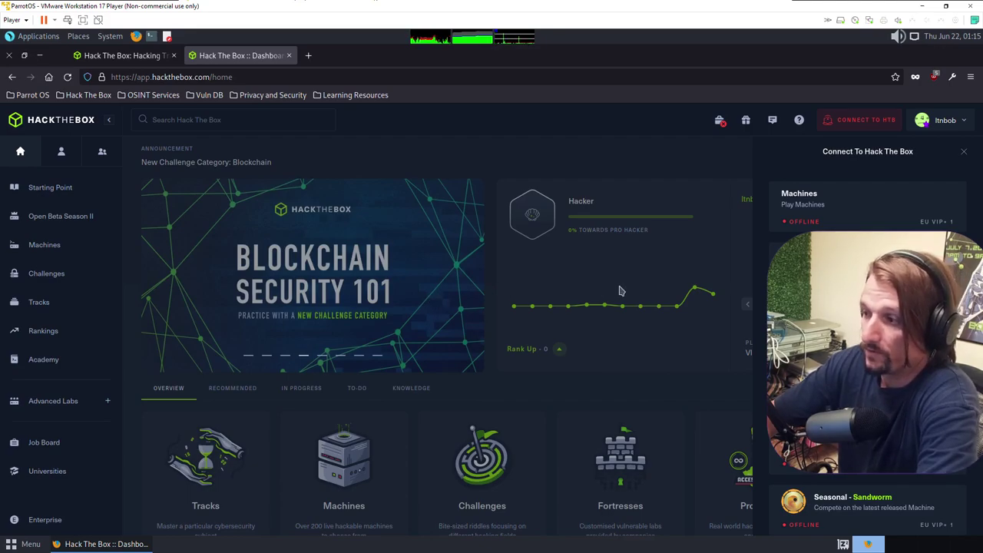
click(791, 257)
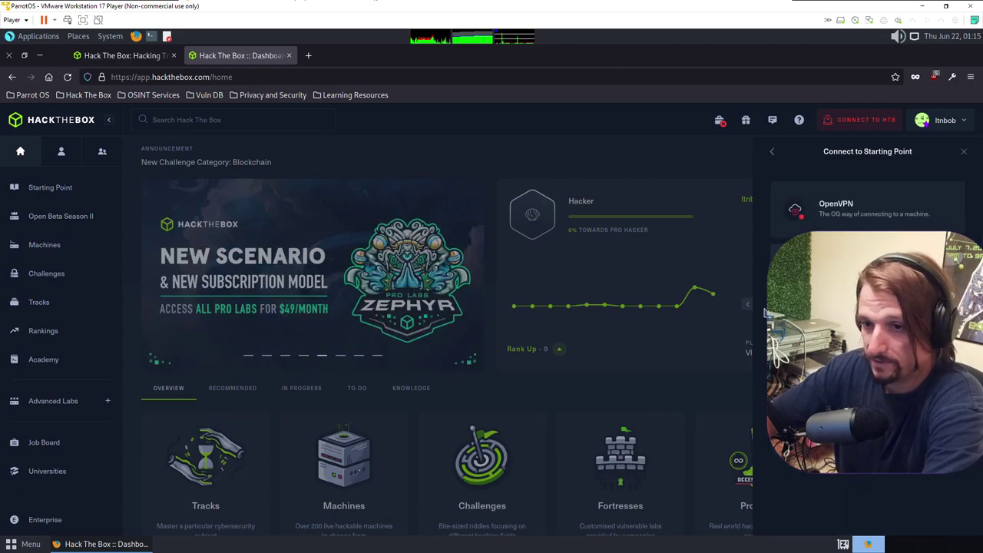
click(897, 209)
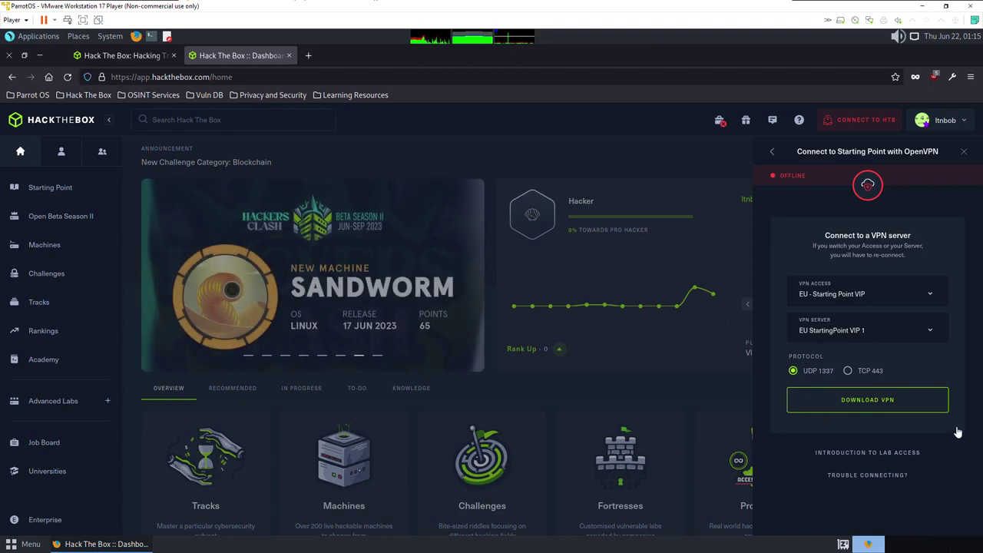
click(869, 408)
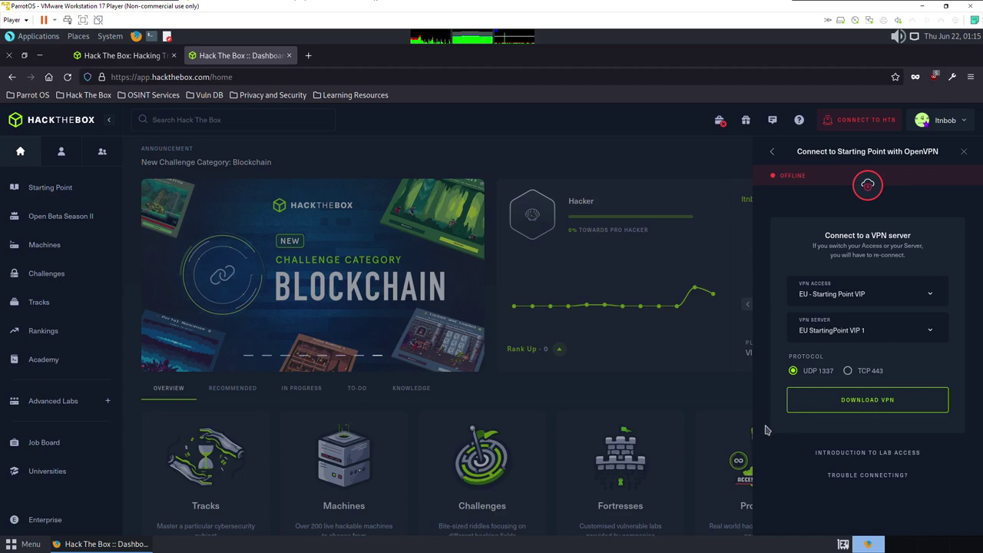
click(818, 407)
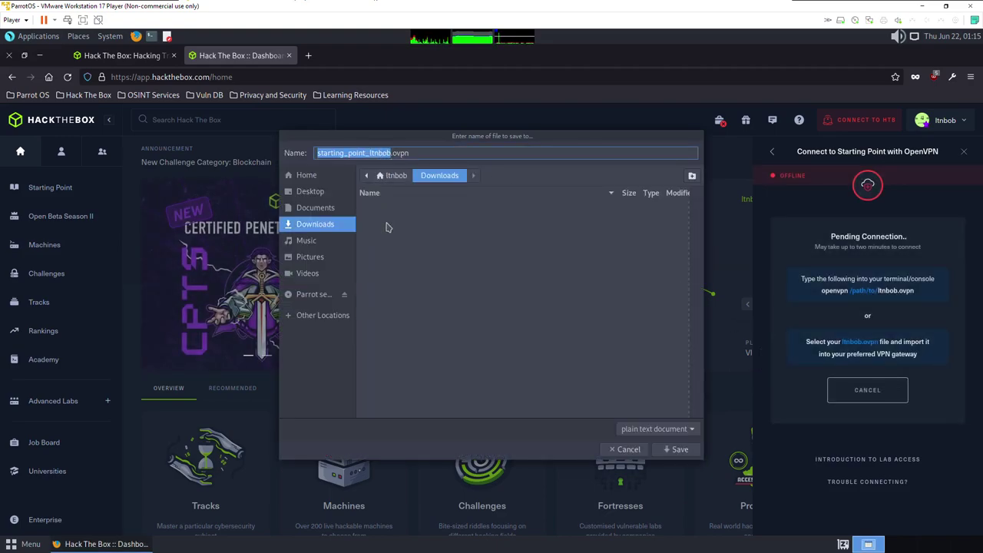
Save the Starting Point OpenVPN config file into Documents, then dismiss the finished downloads list.
click(320, 208)
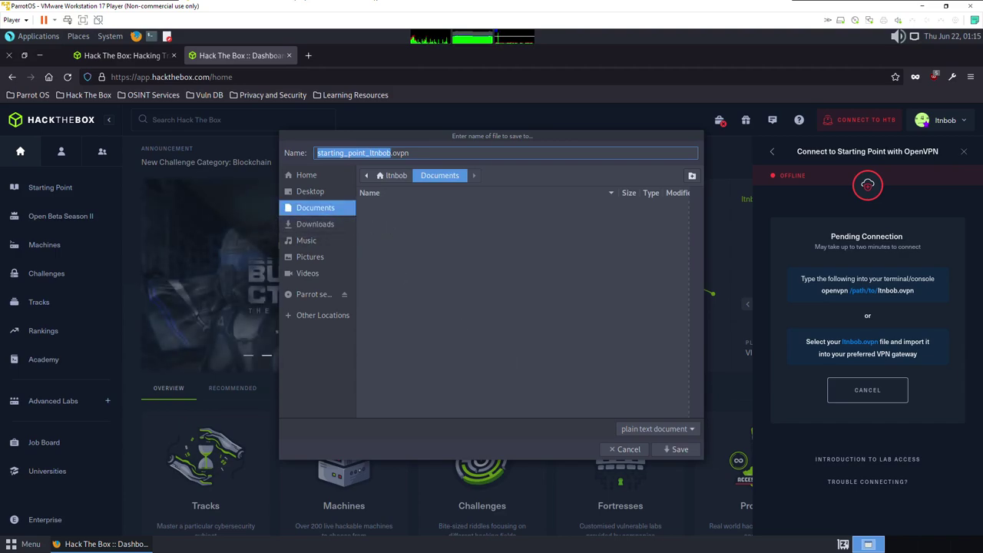
click(680, 450)
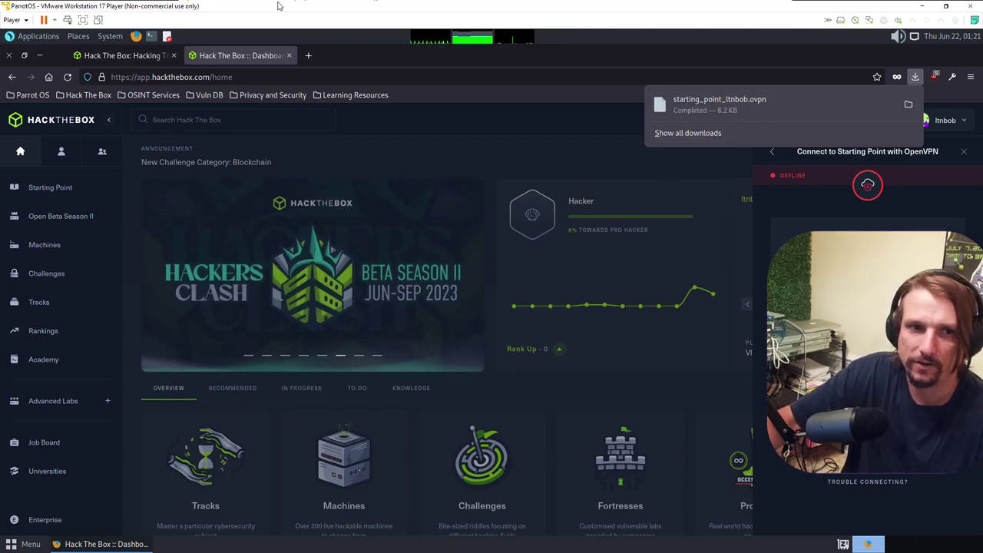
click(152, 38)
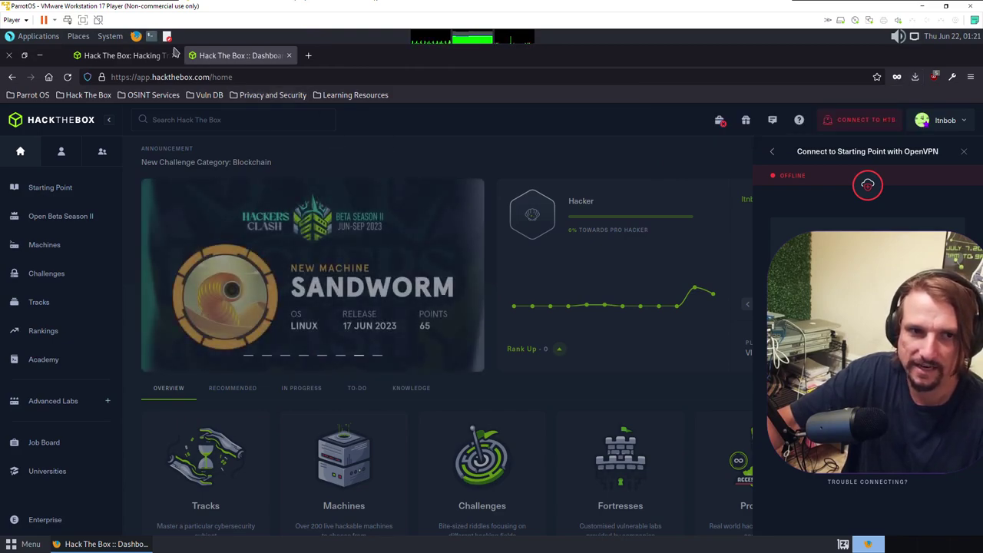
Open a new terminal, maximize it, and zoom the text in four times.
click(154, 37)
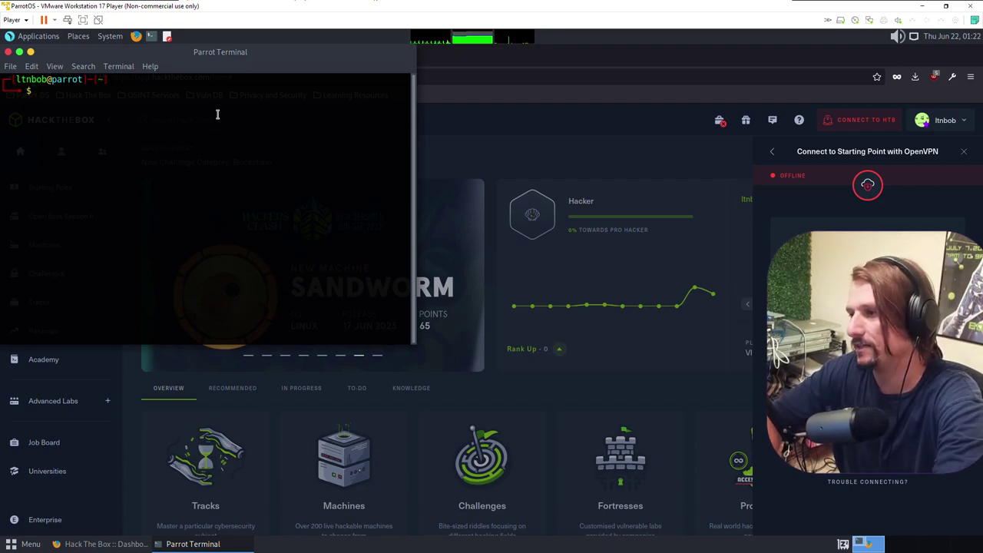
click(31, 51)
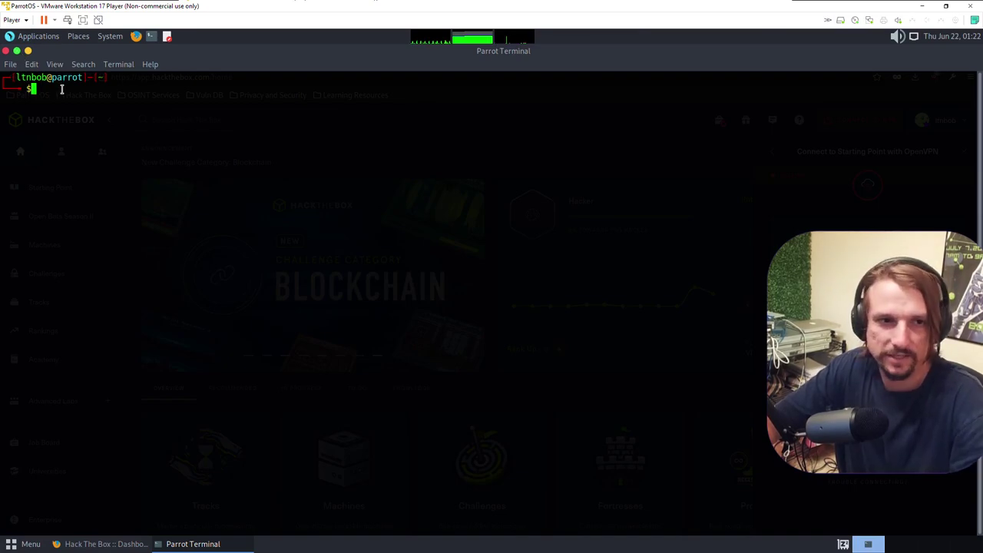
click(57, 64)
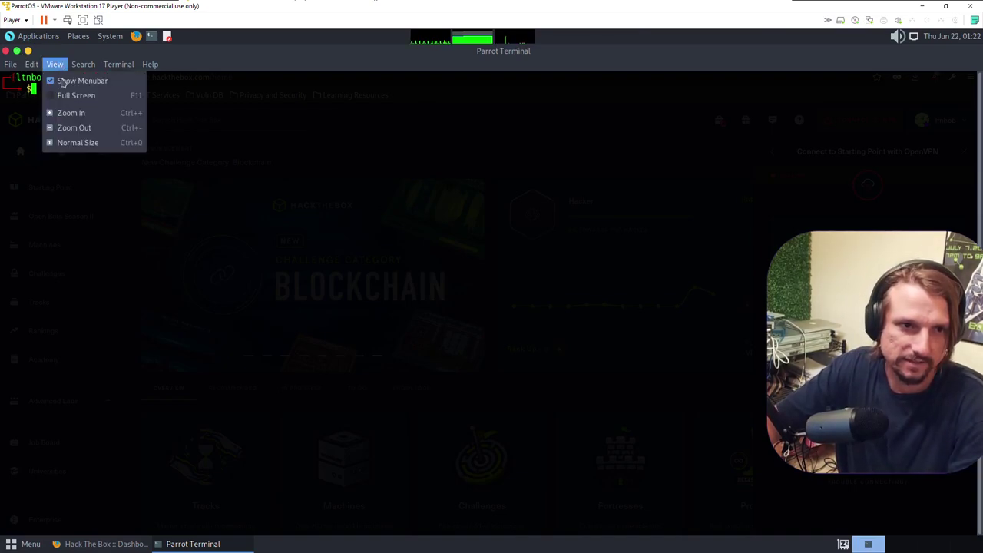
click(71, 113)
click(56, 64)
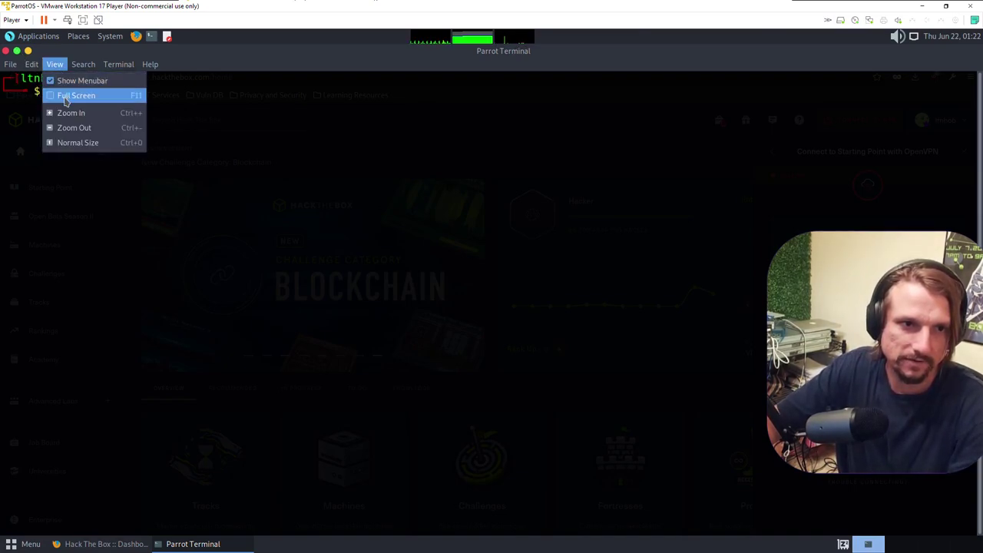
click(67, 114)
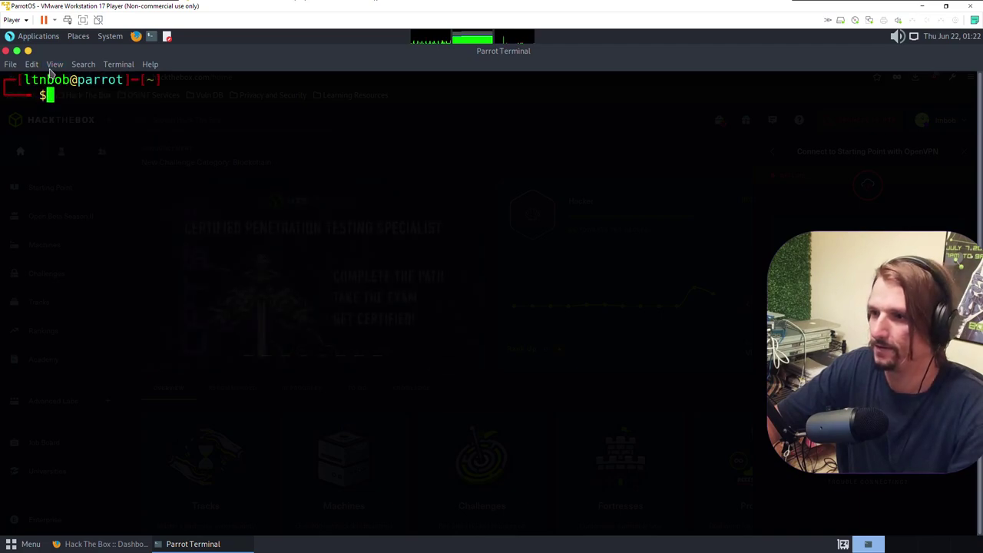
click(55, 66)
click(68, 113)
click(55, 64)
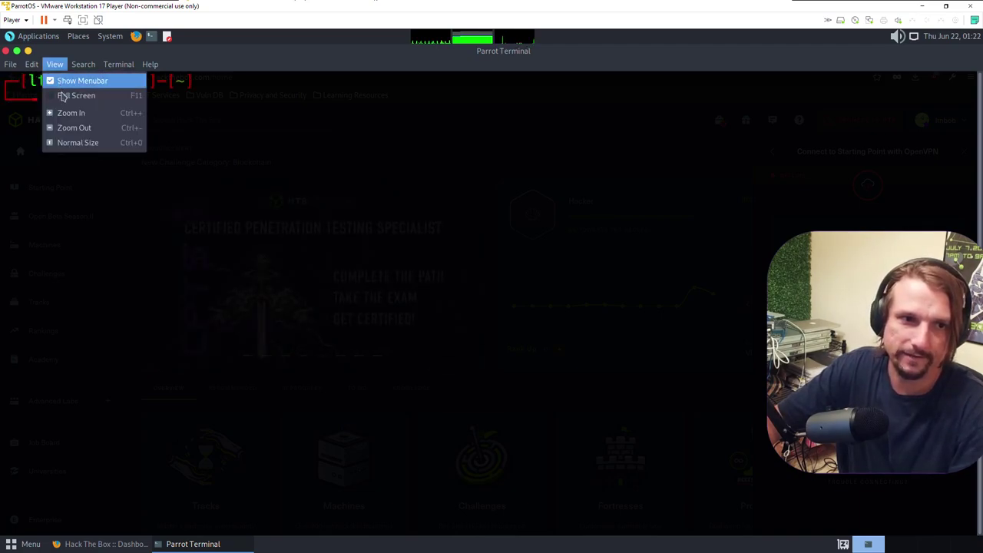
click(67, 113)
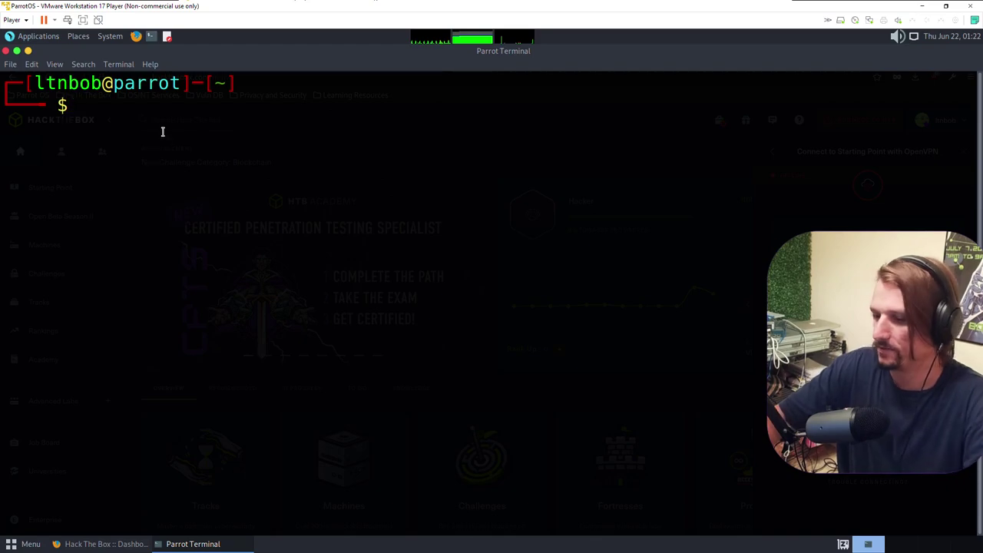
List the home folders with ls and show the current directory with pwd.
text(ls)
key(Return)
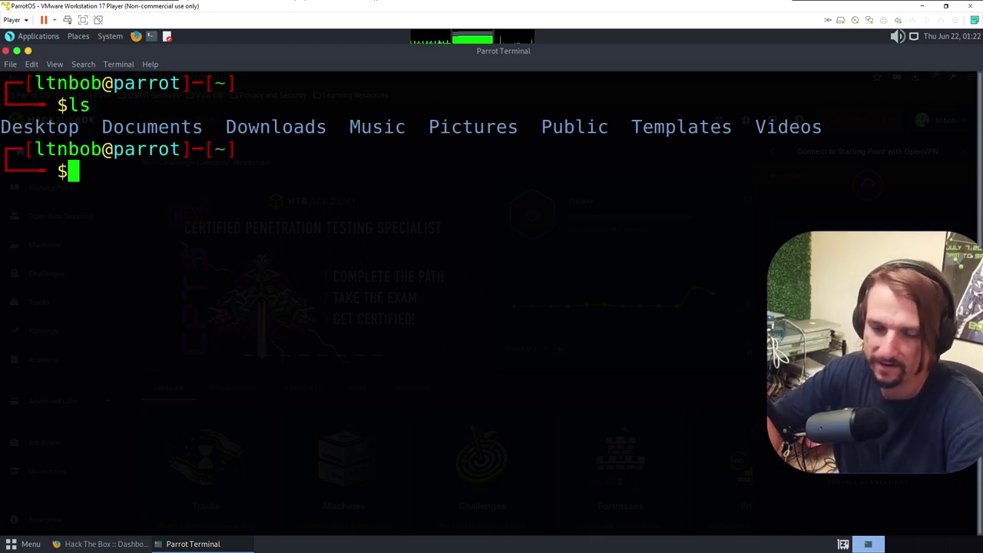
text(pwd)
key(Return)
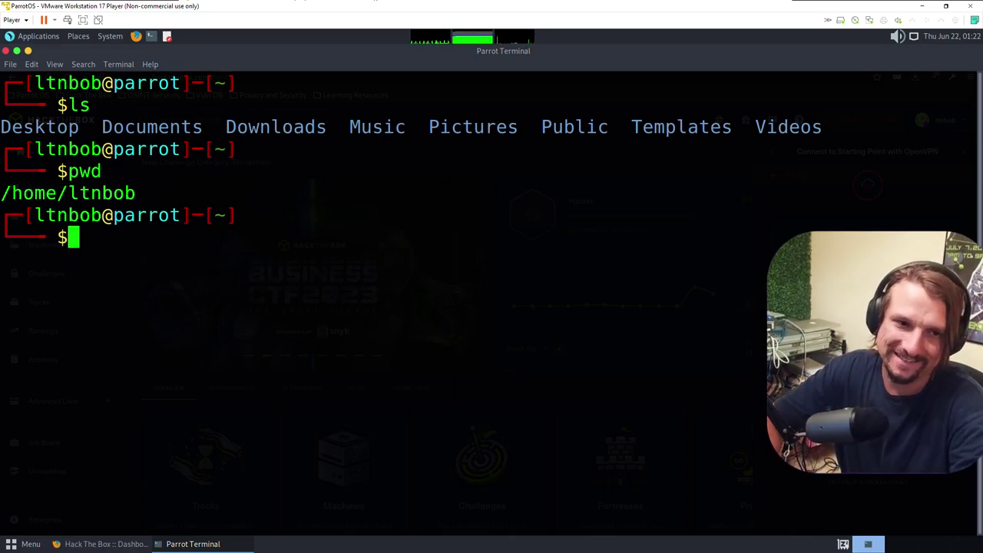
Change into Documents, list the .ovpn file, clear the screen, and start typing sudo openvpn.
text(cd )
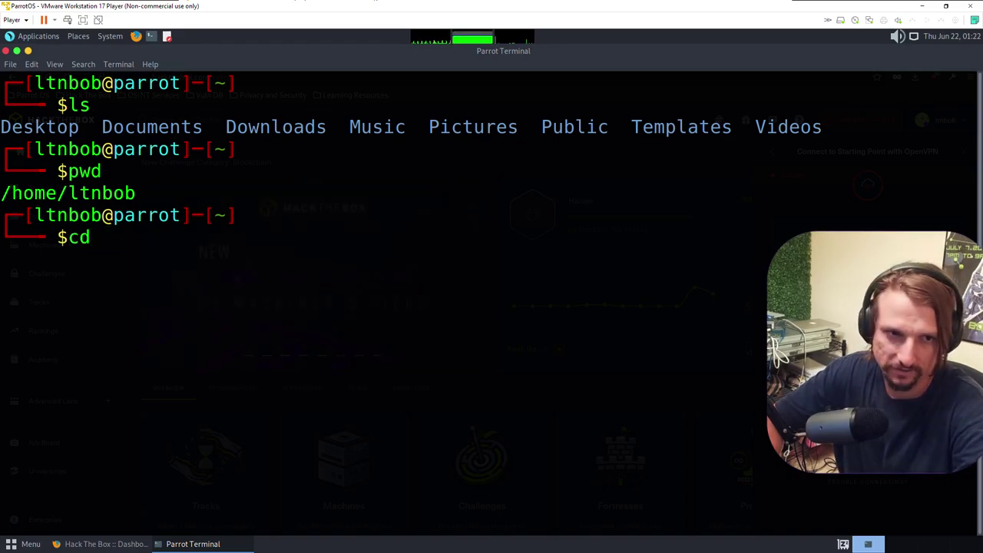
text(Doc)
key(Tab)
key(Return)
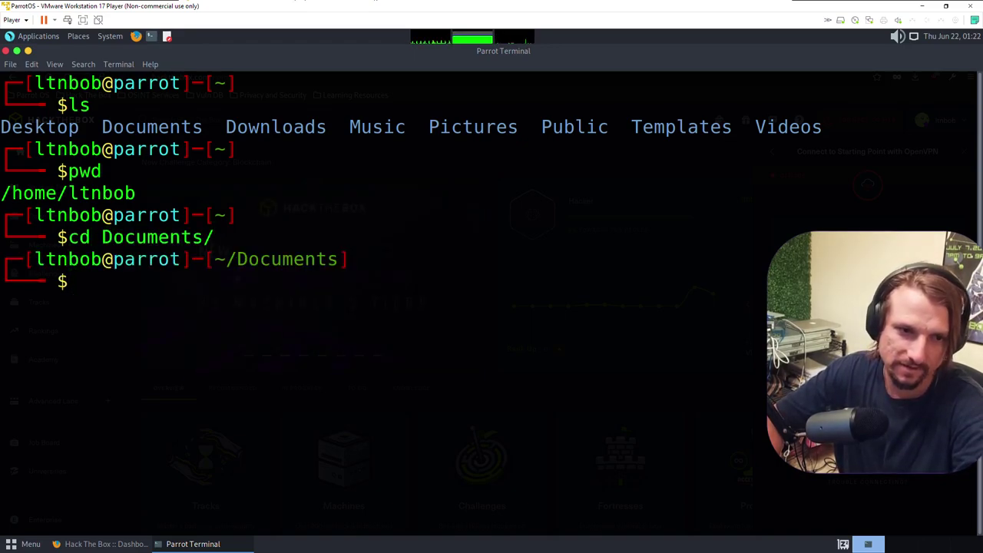
text(ls)
key(Return)
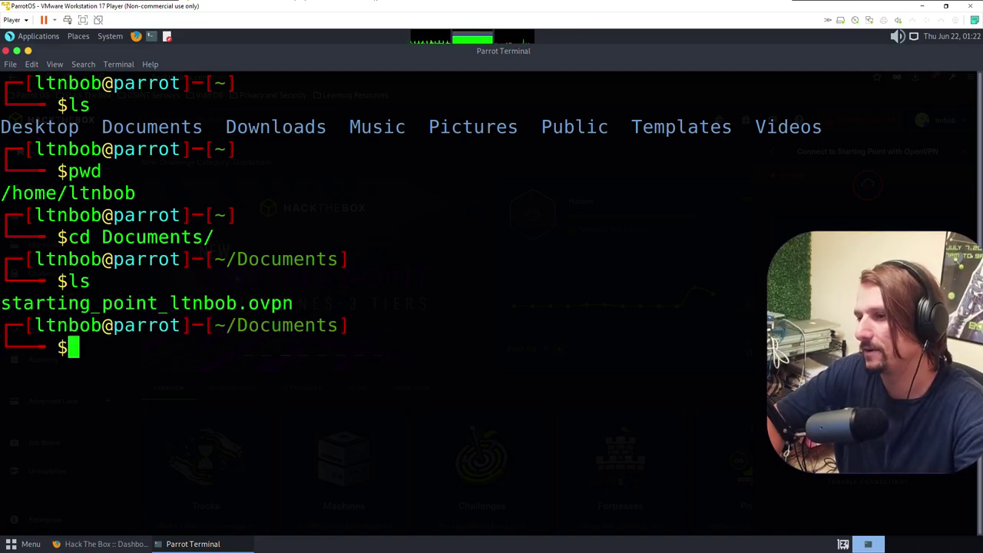
text(clear)
key(Return)
text(sudo)
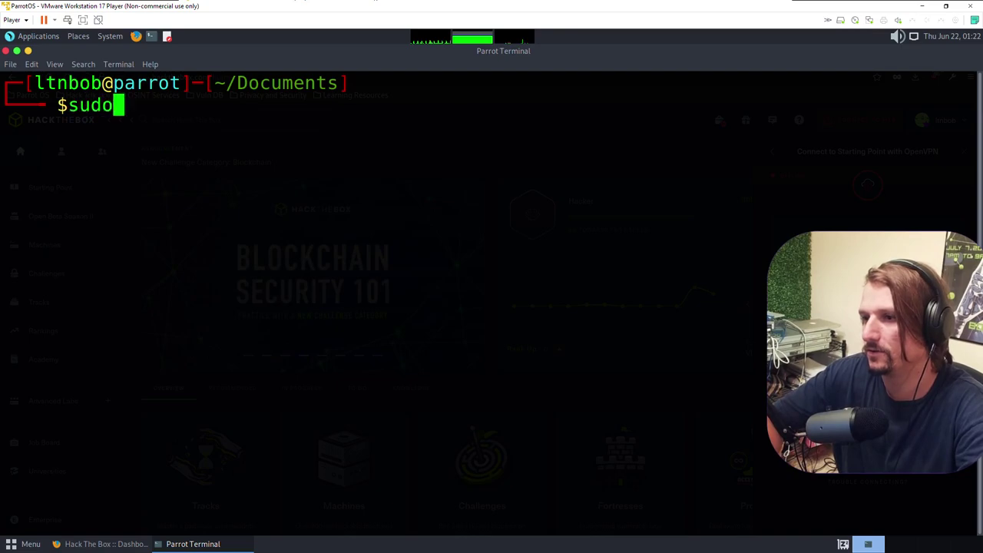
text( openvpn)
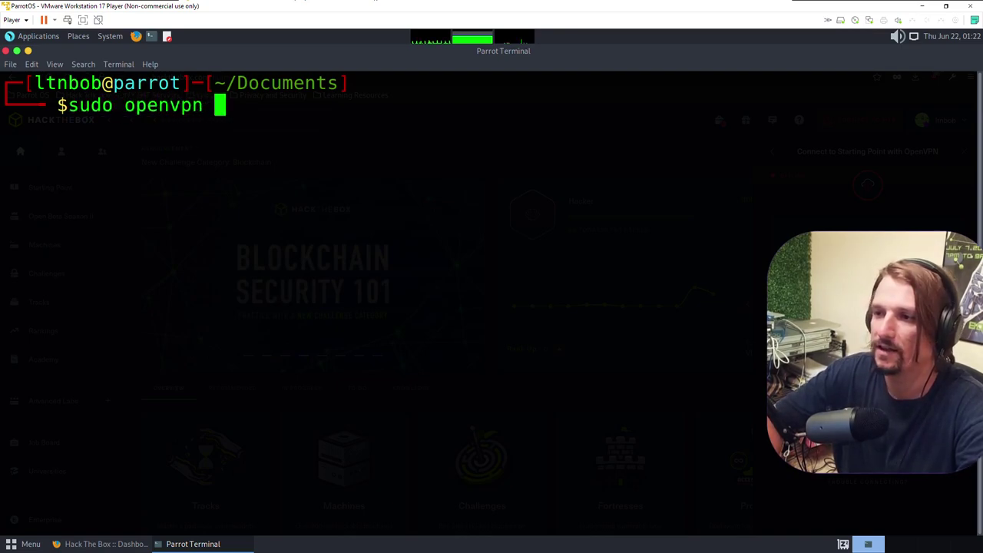
Run sudo openvpn with the Tab-completed Starting Point .ovpn file, submit the password, and restore the window.
key(Tab)
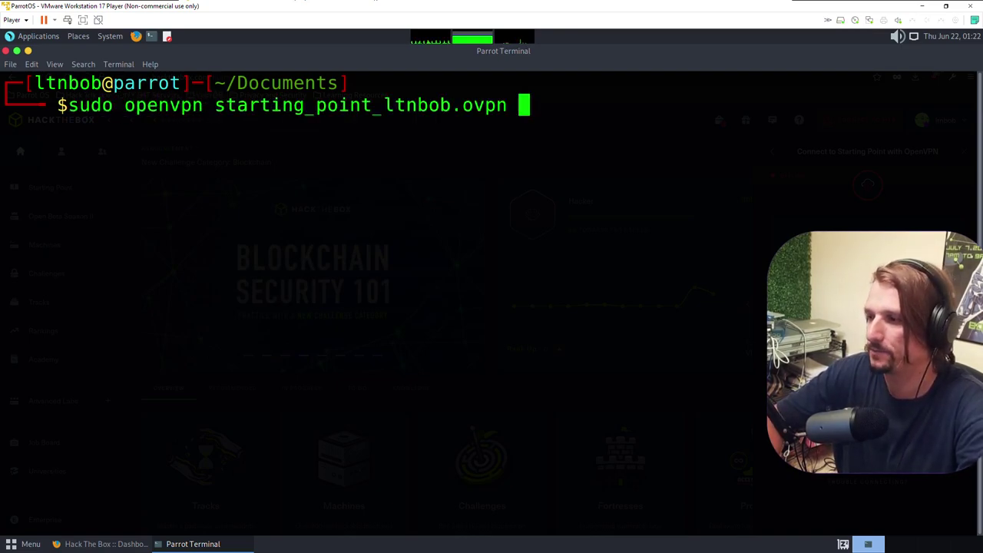
key(Return)
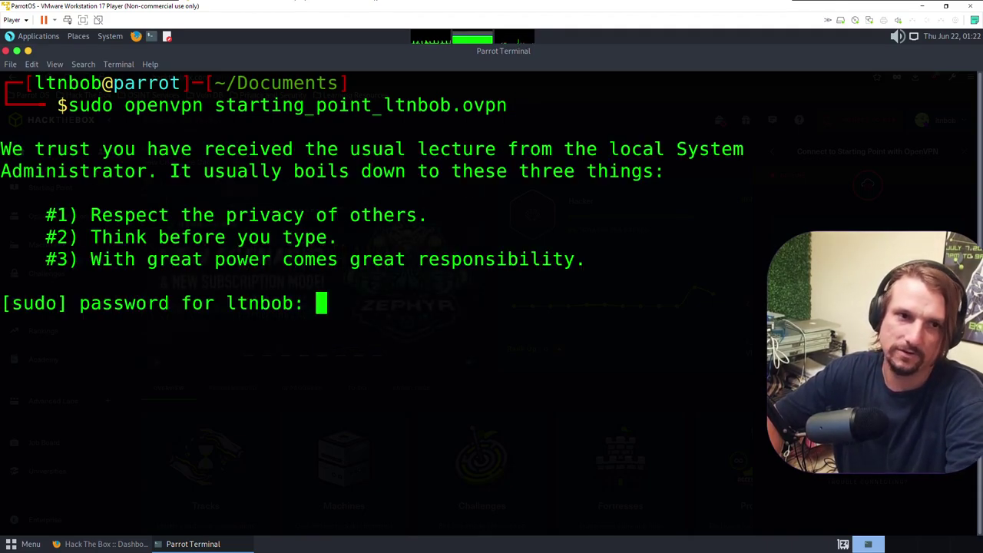
key(Return)
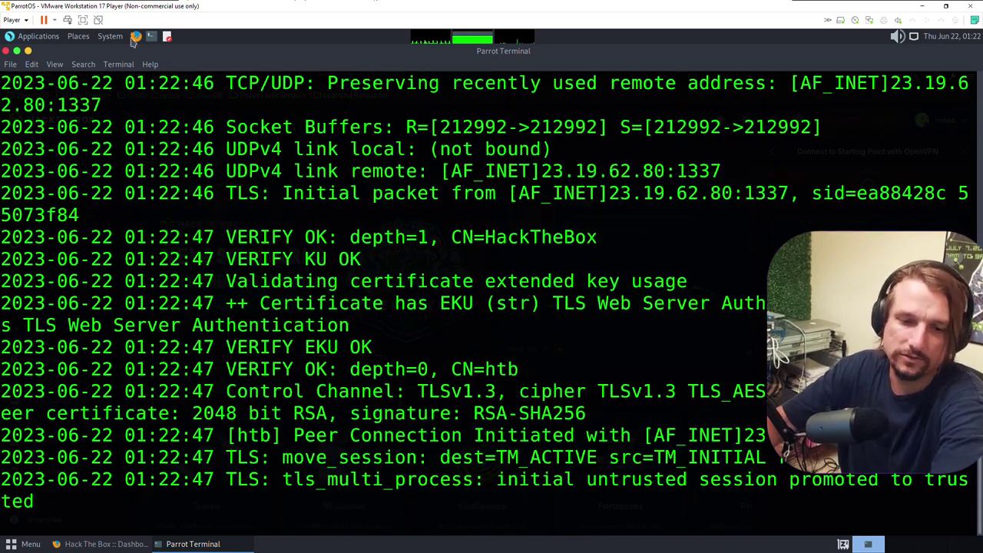
drag(115, 51, 174, 165)
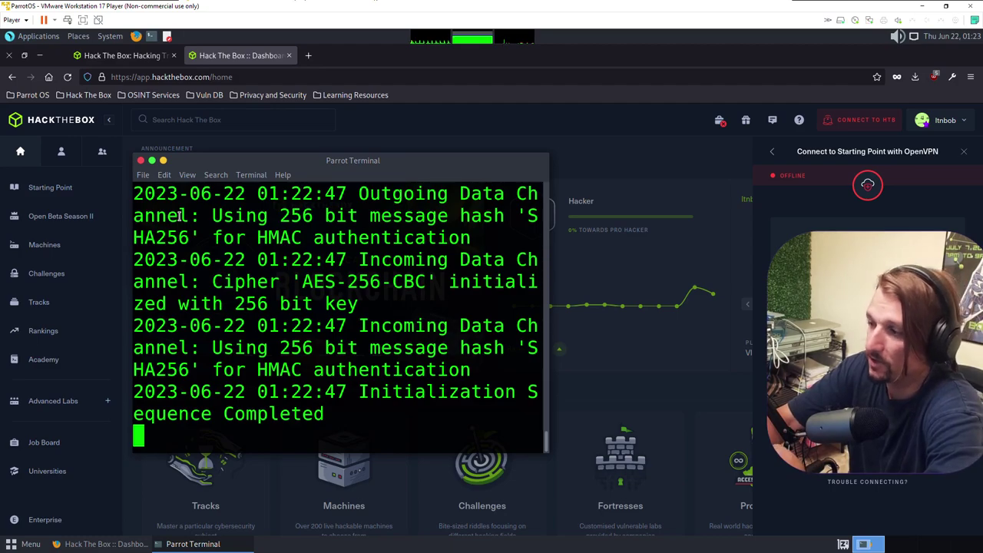
Open a second terminal tab, maximize the window, and zoom the text in four times.
click(143, 175)
click(165, 204)
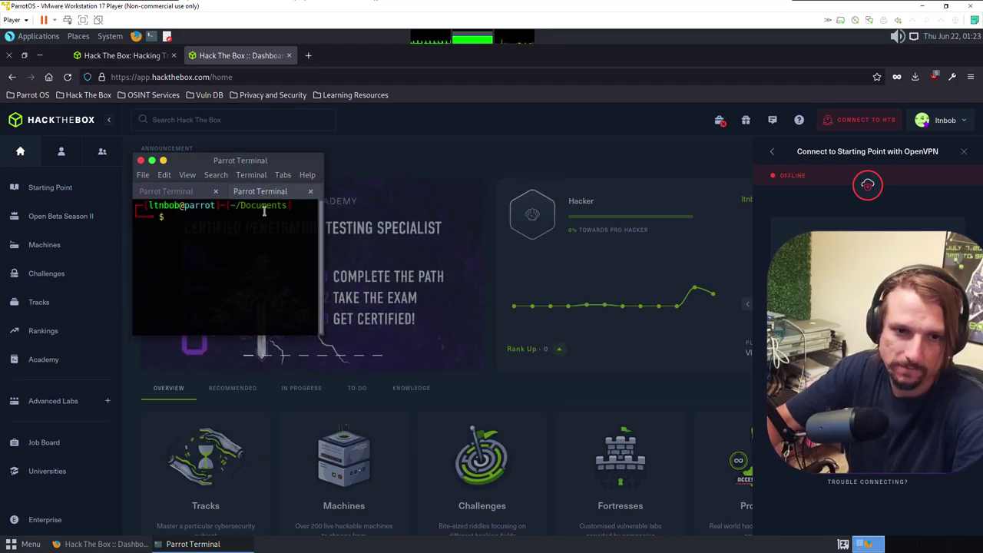
click(152, 160)
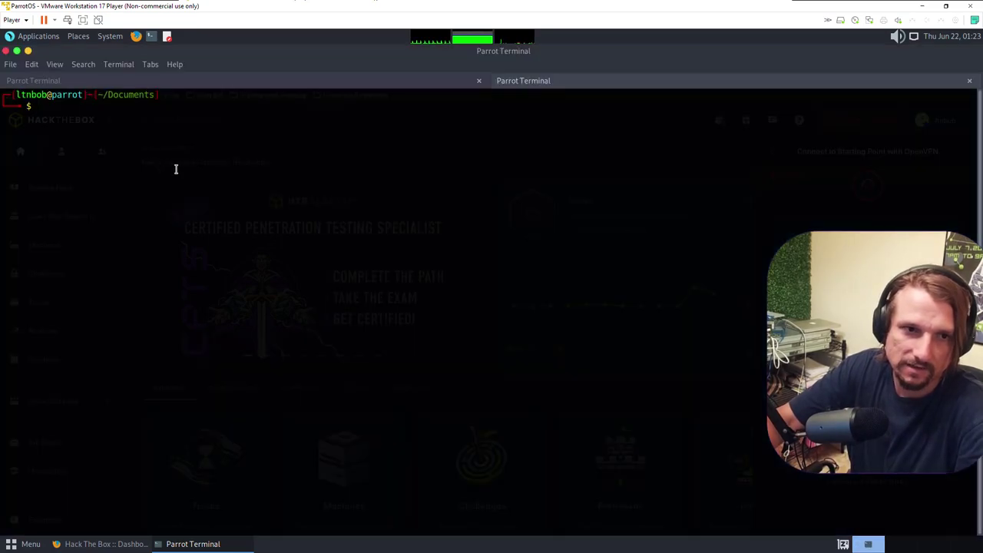
click(55, 65)
click(75, 112)
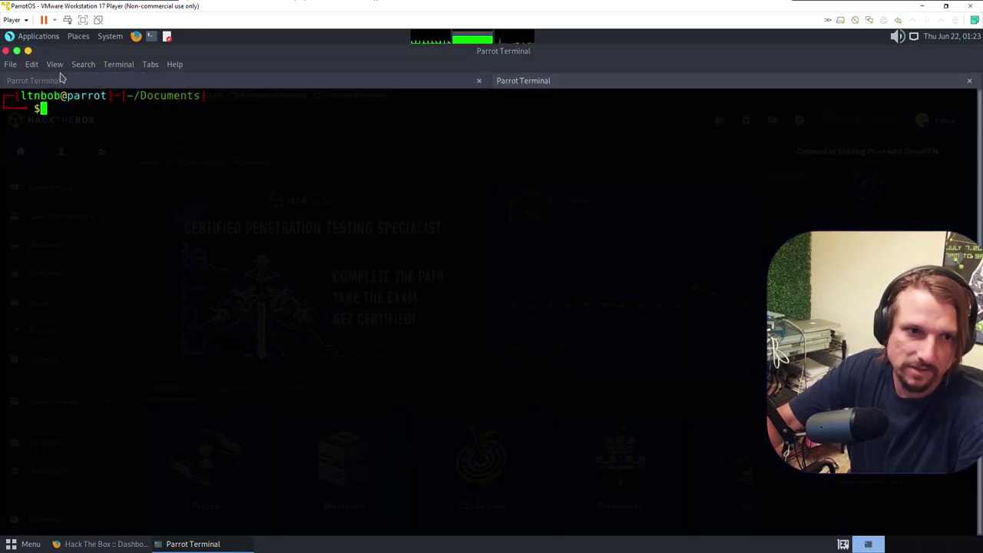
click(54, 64)
click(67, 112)
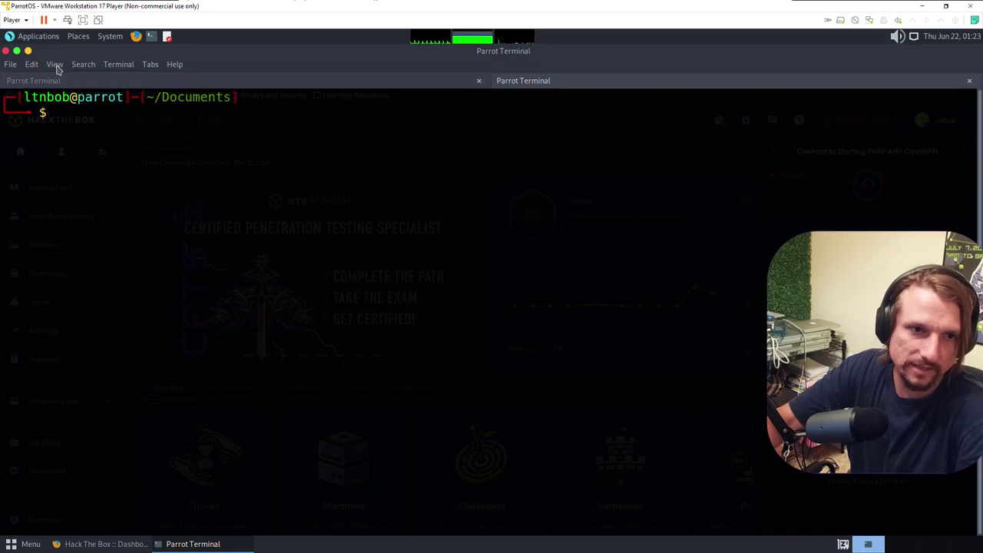
click(55, 65)
click(71, 113)
click(55, 64)
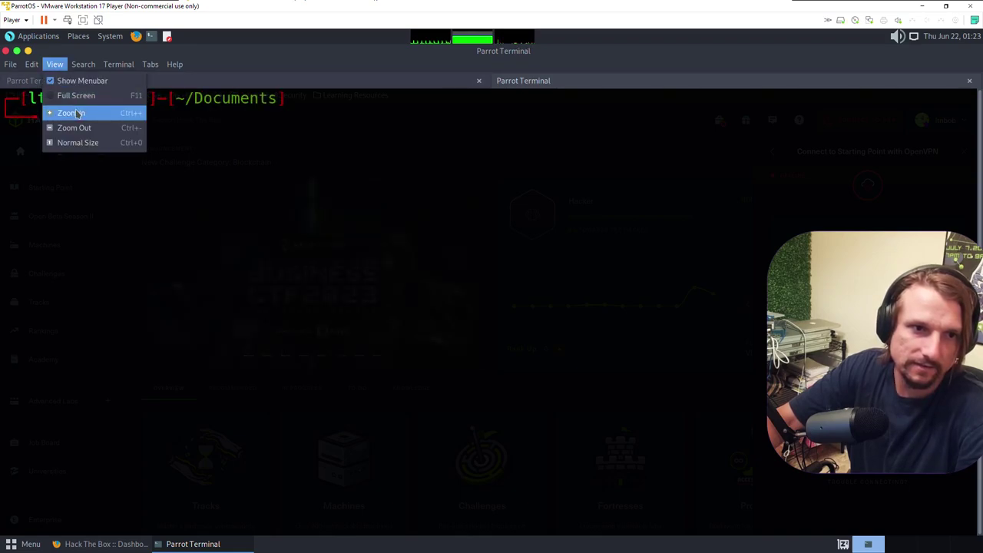
click(74, 113)
Run ip add and highlight the tun0 interface and its address 10.10.14.22/23.
text(ip add)
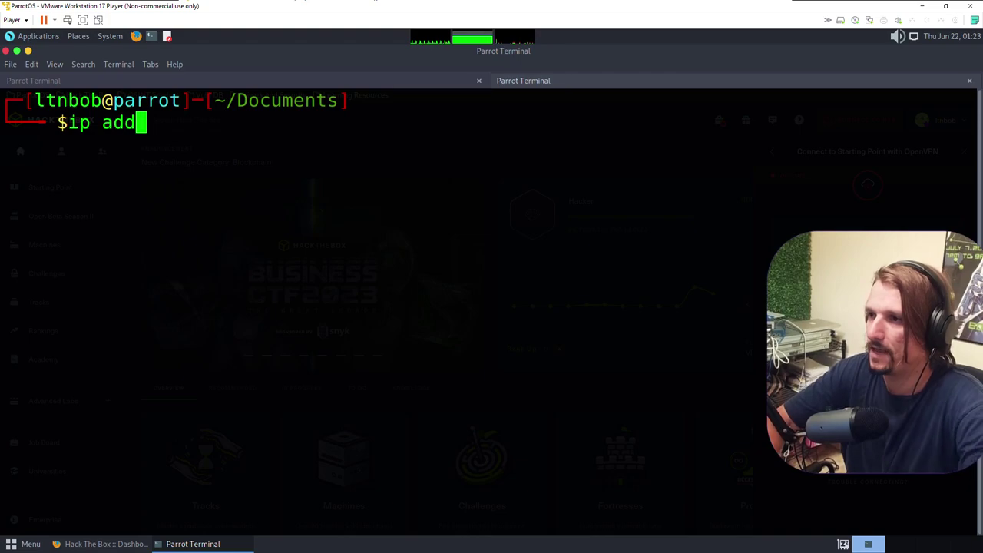
key(Return)
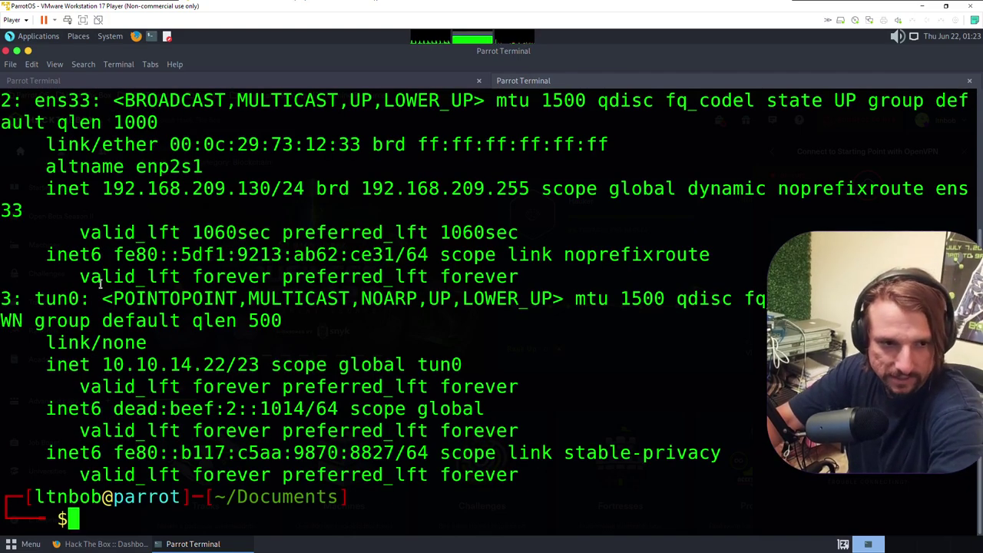
drag(45, 300, 73, 302)
double_click(73, 302)
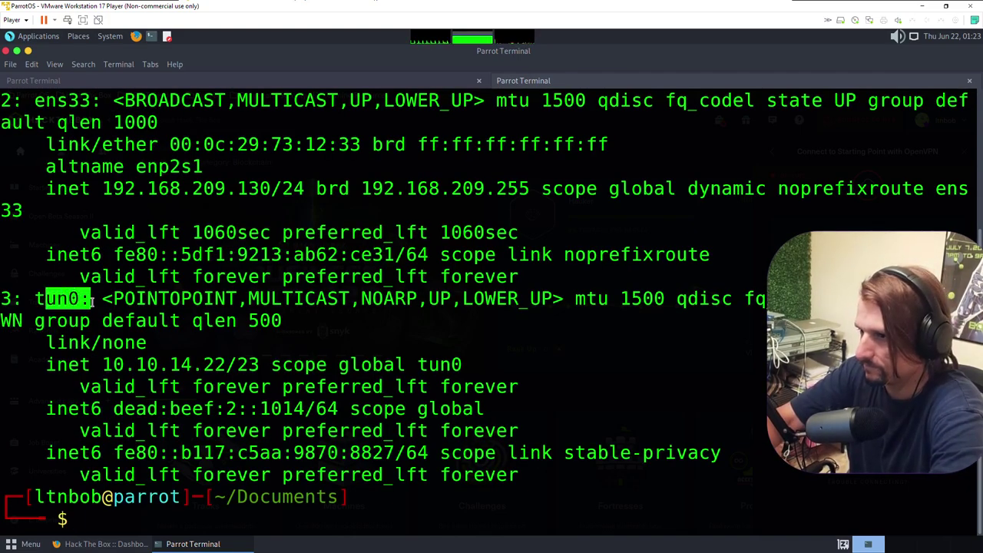
click(92, 304)
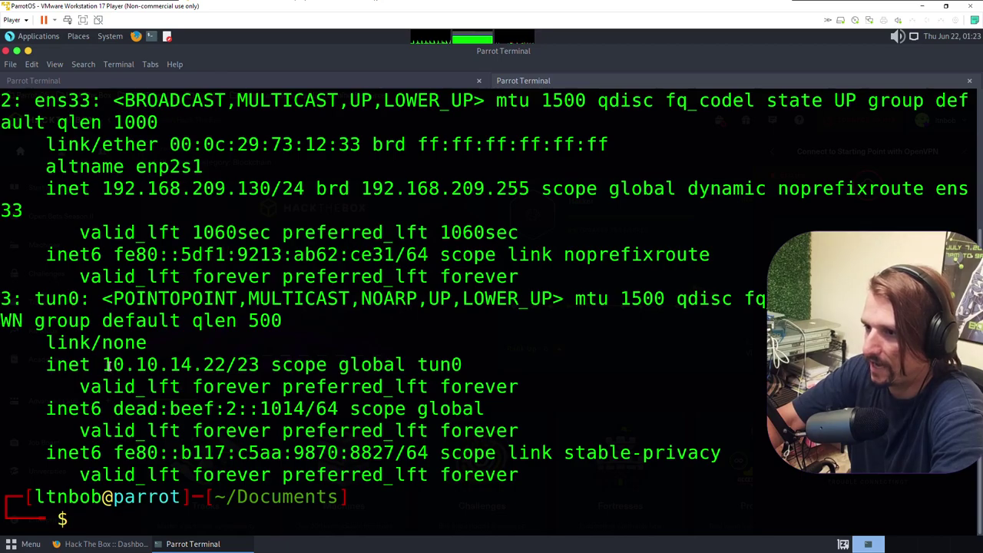
drag(107, 364, 260, 367)
click(256, 368)
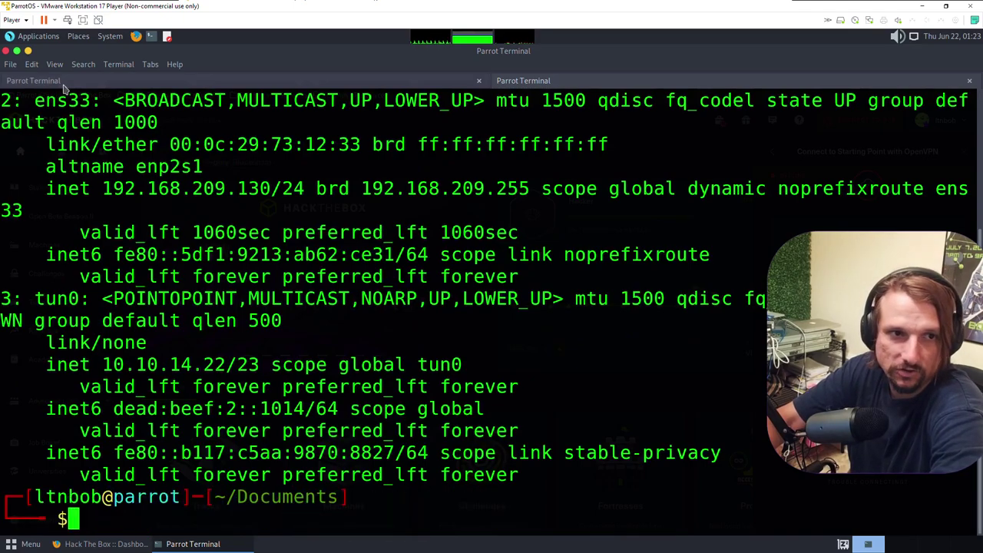
Restore the terminal, open HTB's Starting Point page, and scroll to the Tier 0 machines.
double_click(165, 51)
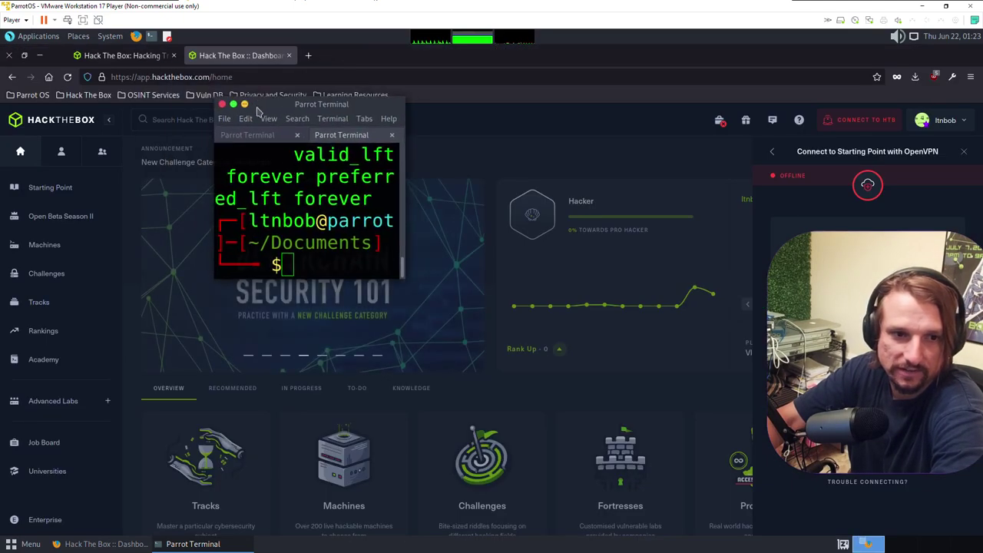
click(48, 193)
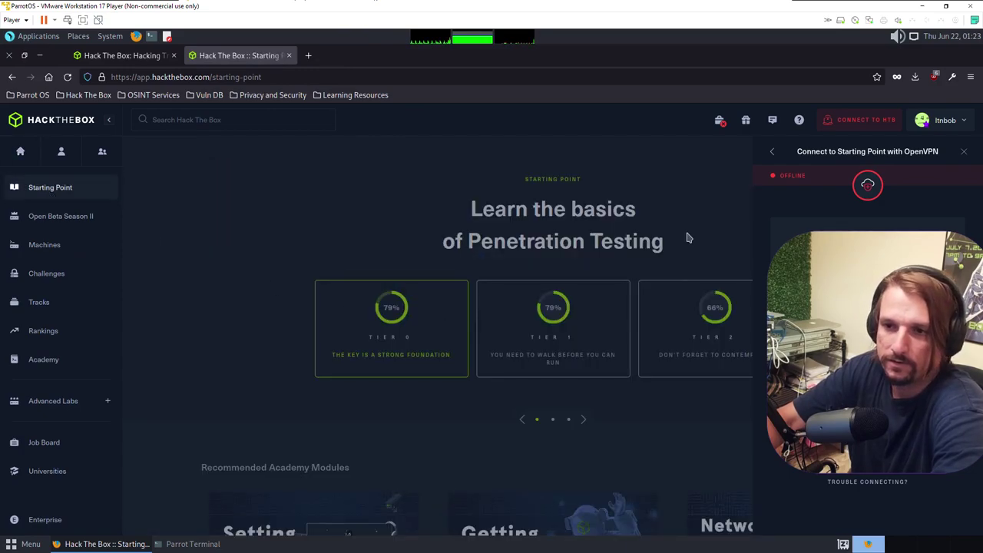
scroll(522, 333, down, 7)
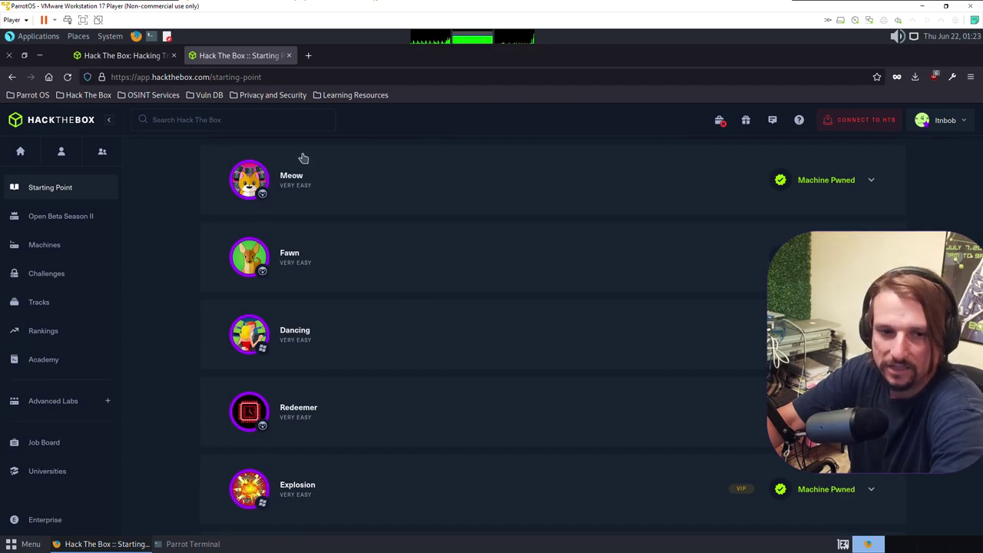
Expand Fawn's tasks and check the OpenVPN panel reports the connection ONLINE, then close it.
click(407, 250)
scroll(407, 252, down, 2)
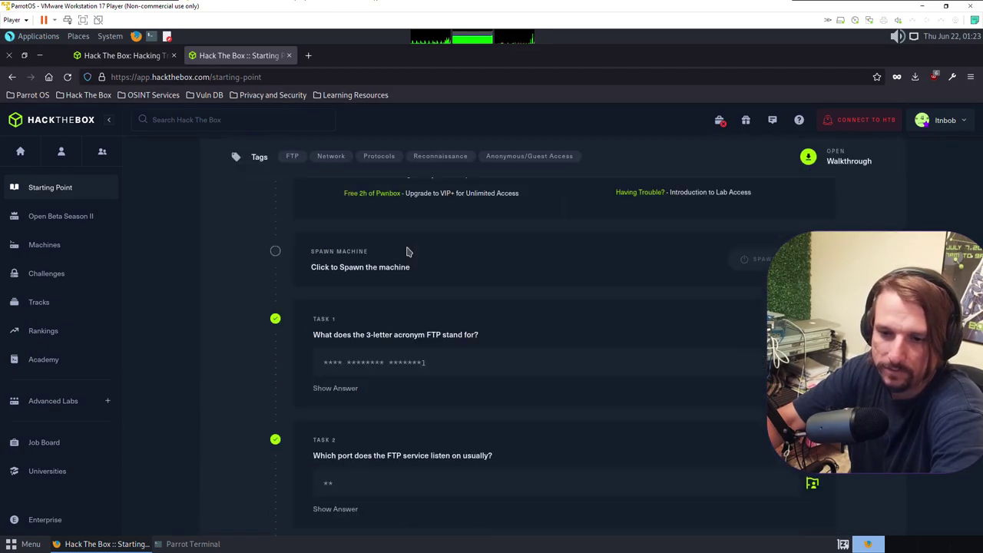
scroll(407, 252, up, 1)
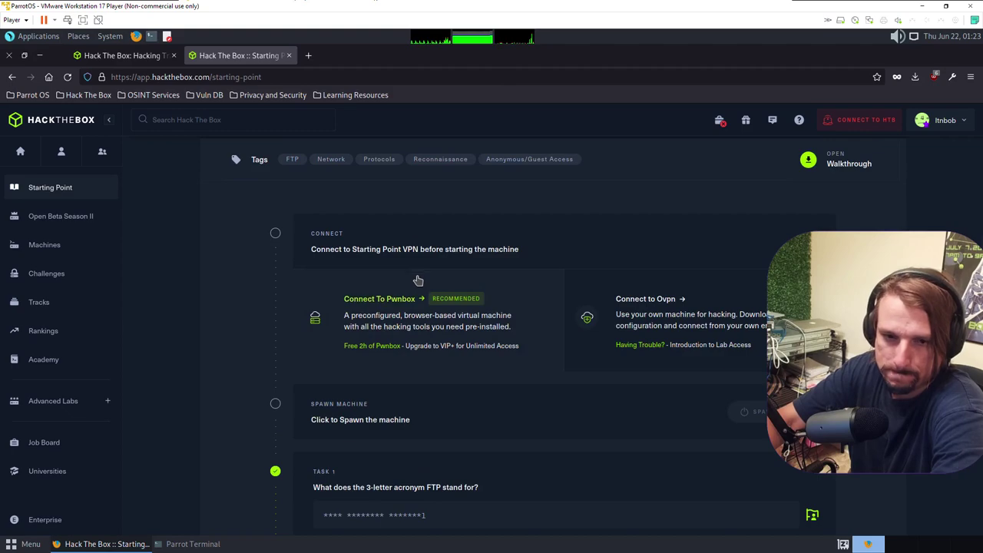
click(645, 299)
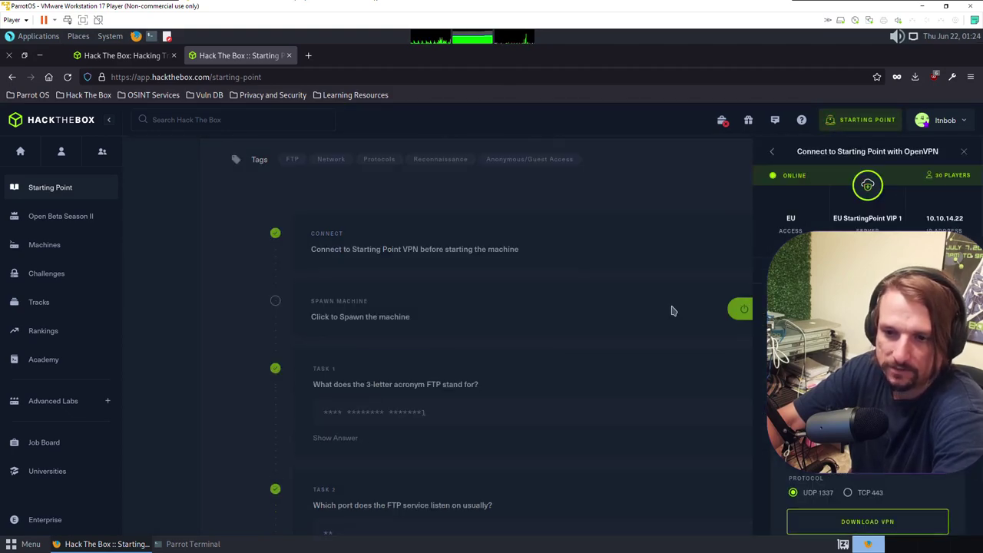
click(637, 341)
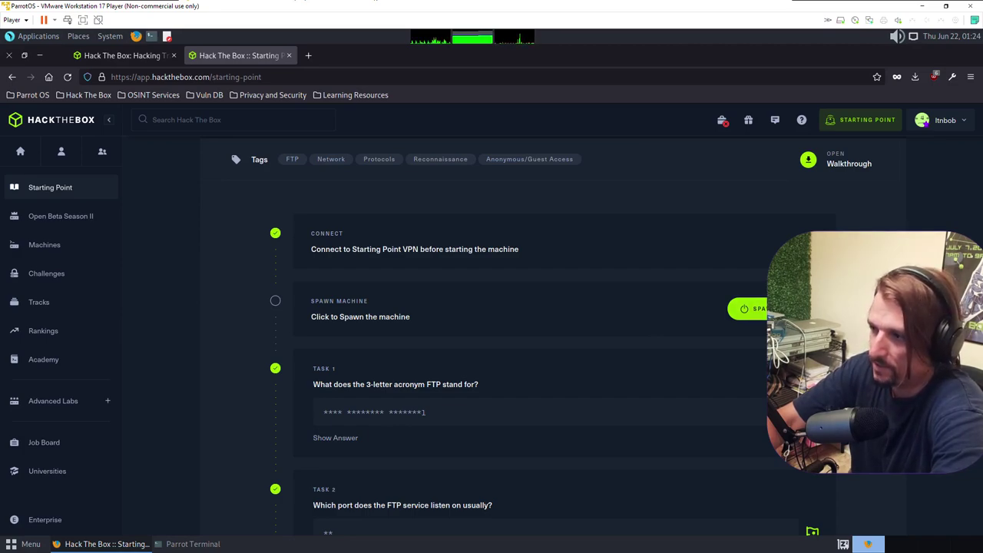
Spawn the Fawn machine and wait until its target IP 10.129.1.14 appears.
click(746, 309)
scroll(692, 312, down, 4)
scroll(691, 313, up, 2)
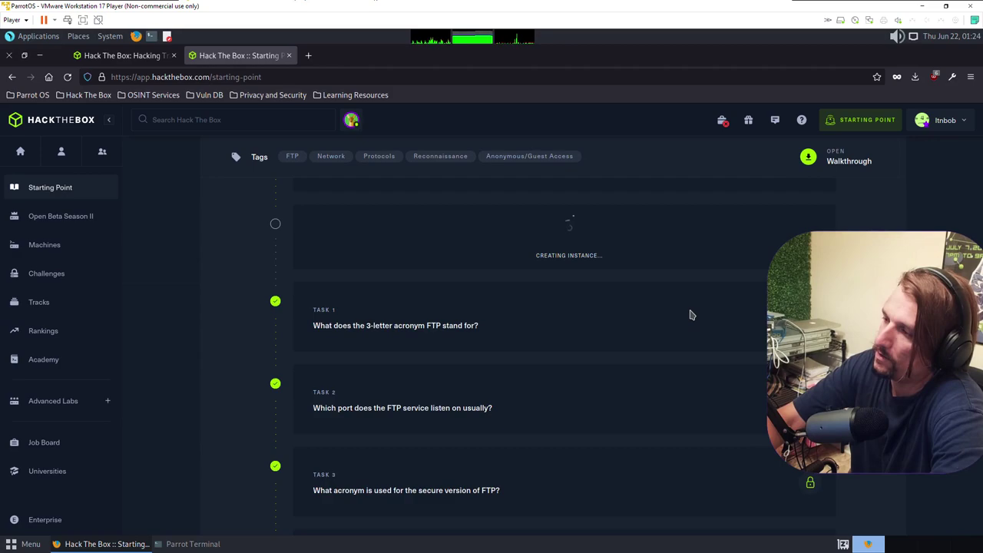
scroll(691, 315, up, 1)
scroll(690, 314, down, 8)
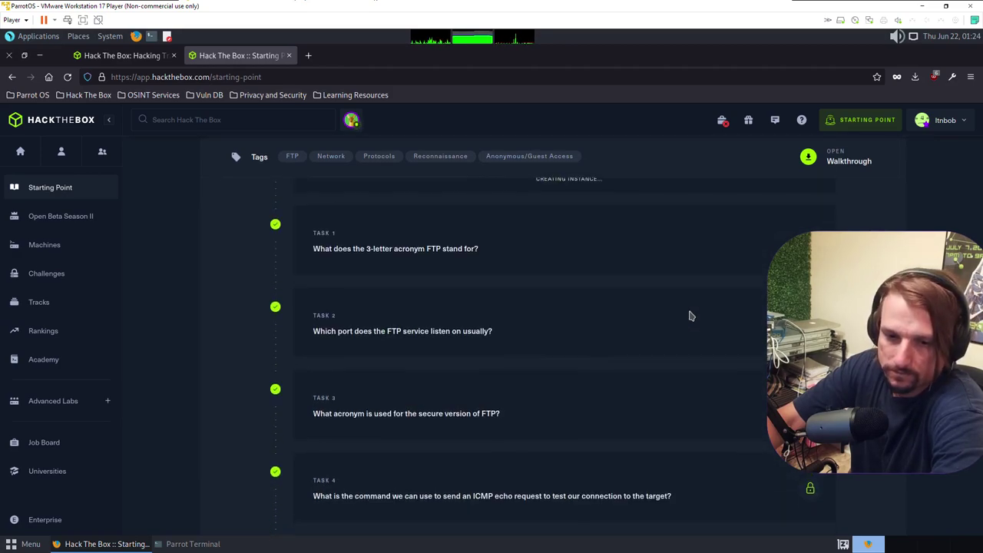
scroll(690, 315, down, 8)
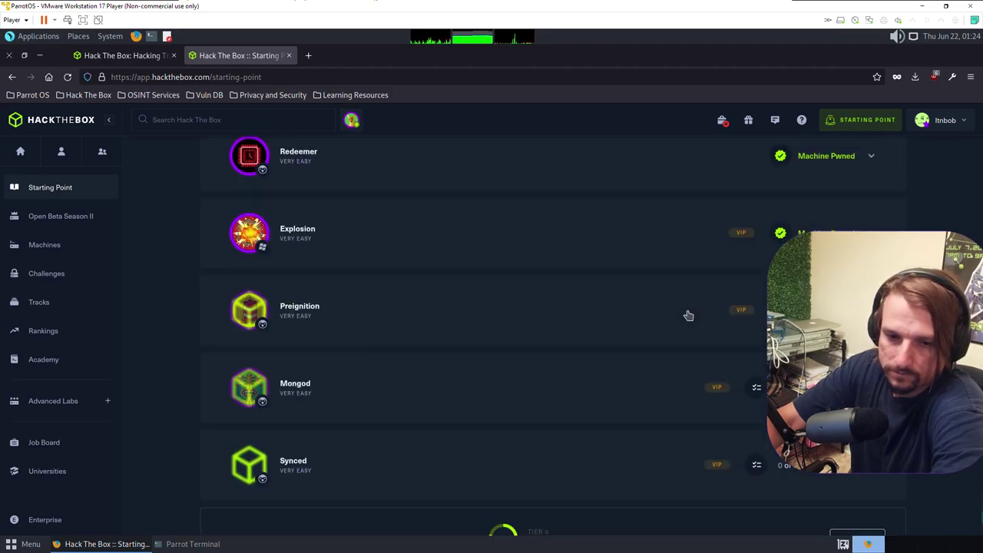
scroll(688, 314, up, 4)
scroll(689, 314, up, 12)
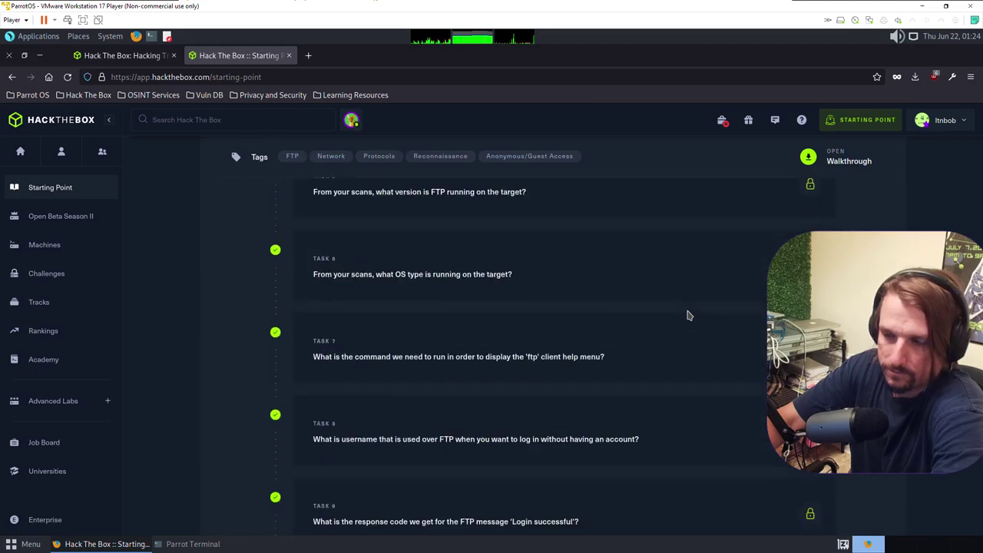
scroll(689, 314, down, 1)
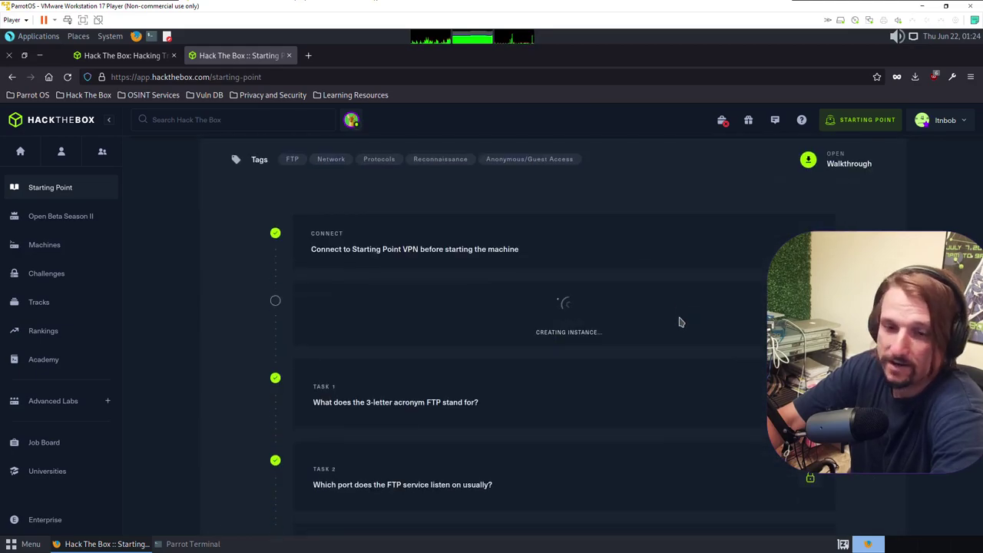
scroll(666, 305, up, 1)
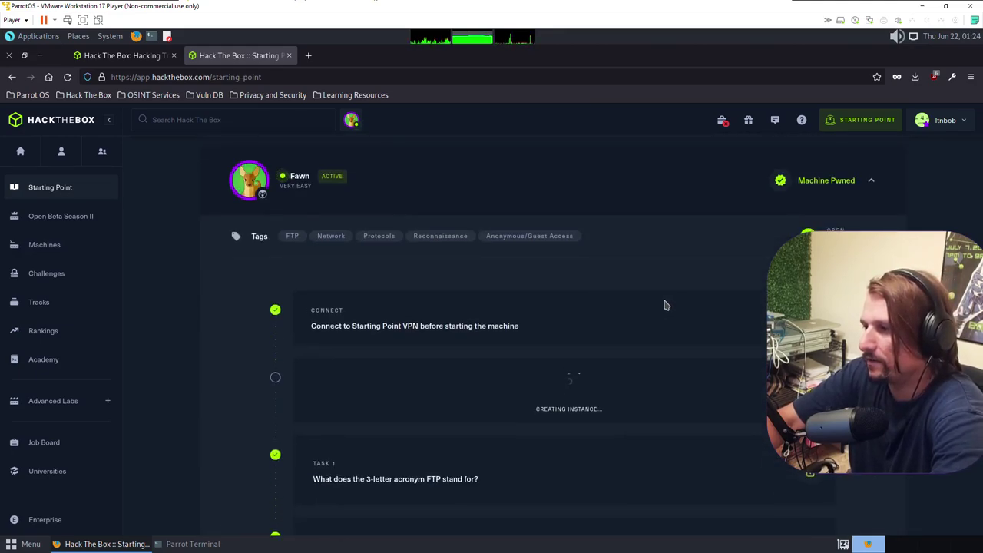
scroll(665, 305, up, 5)
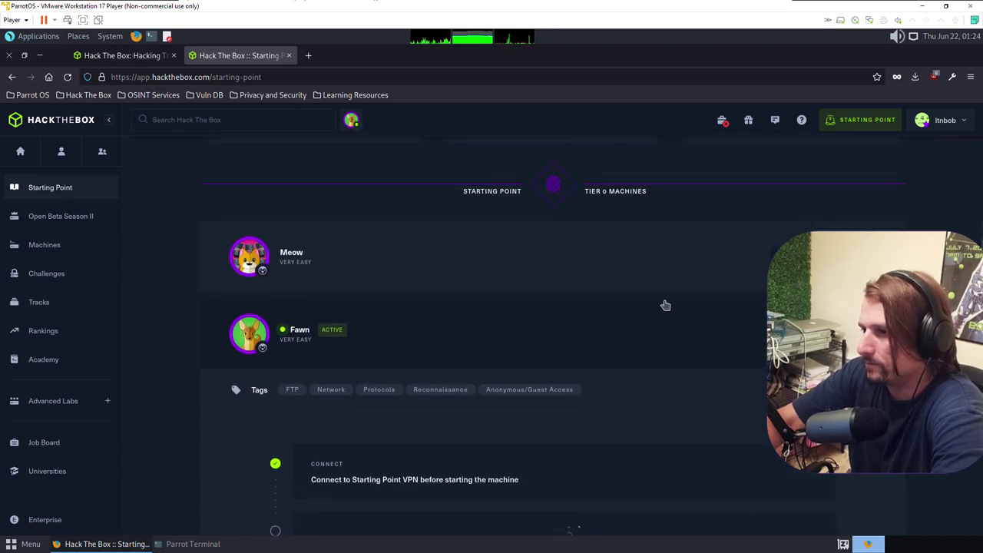
scroll(665, 306, down, 1)
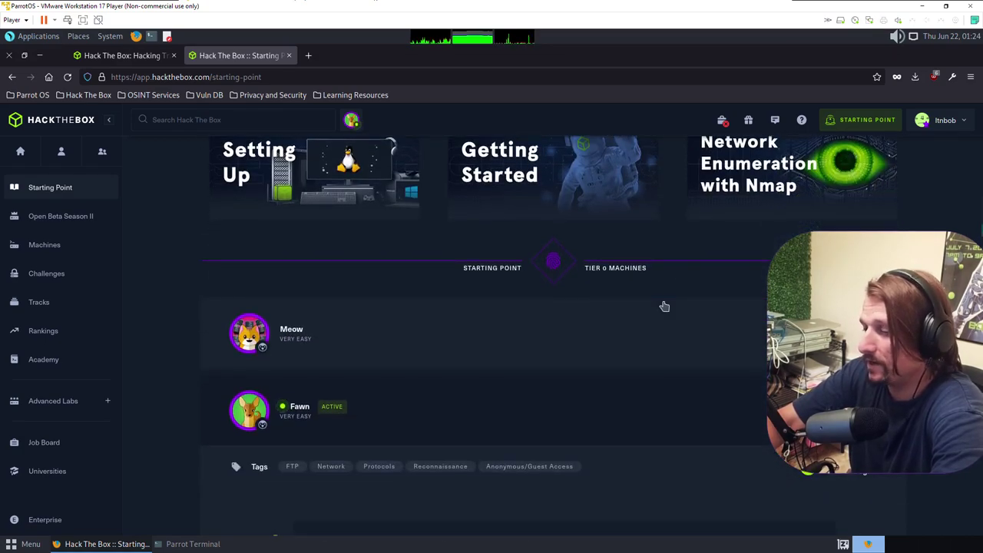
scroll(664, 306, down, 2)
scroll(662, 305, down, 1)
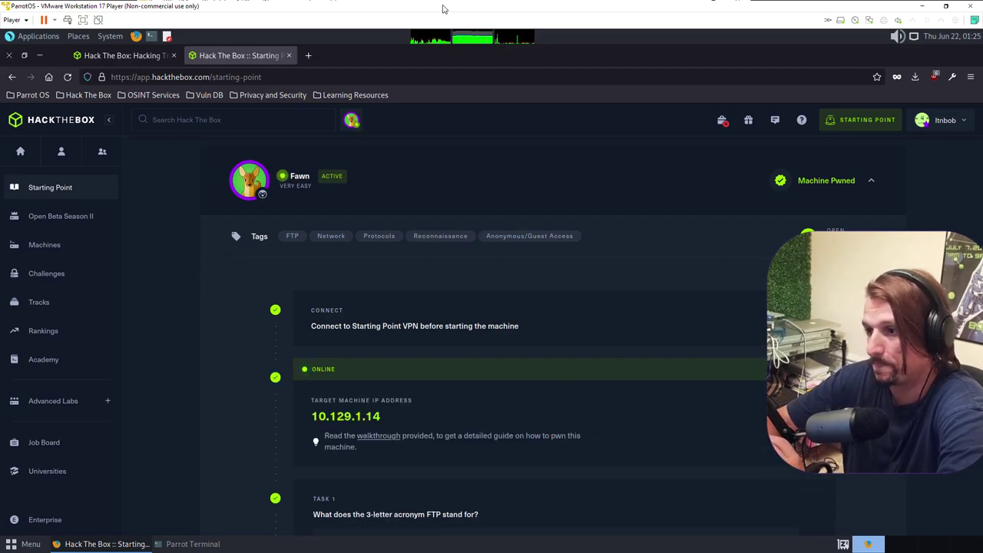
mouse_move(442, 9)
mouse_down()
mouse_move(391, 184)
mouse_move(443, 5)
mouse_up()
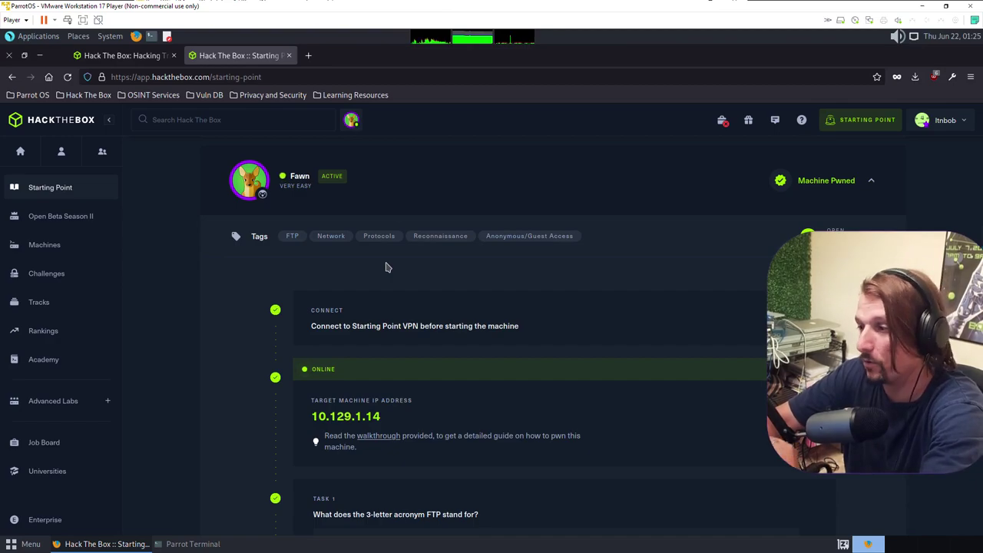
Clear the terminal, ping 10.129.1.14, and stop after 7 replies with 0% loss.
mouse_move(714, 543)
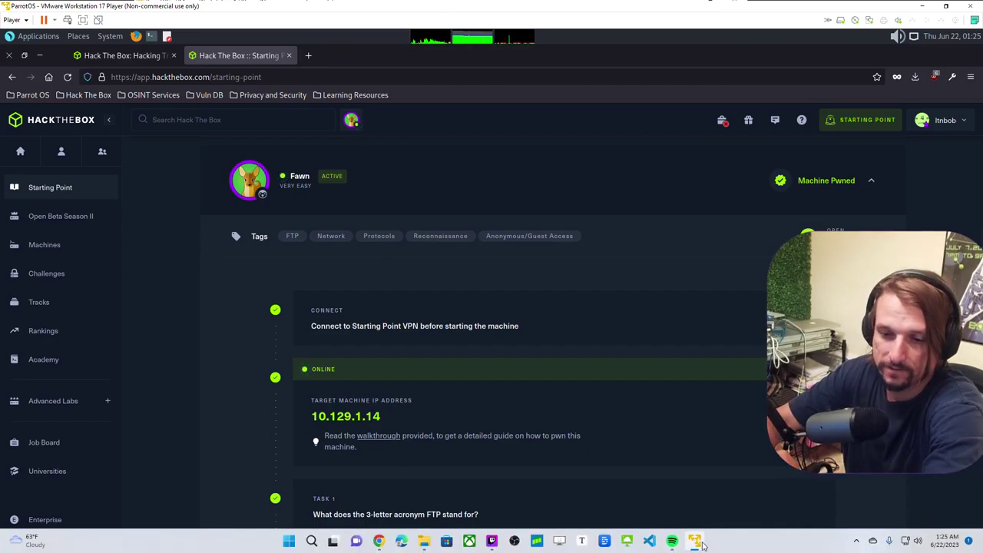
click(496, 361)
key(alt+Tab)
key(Return)
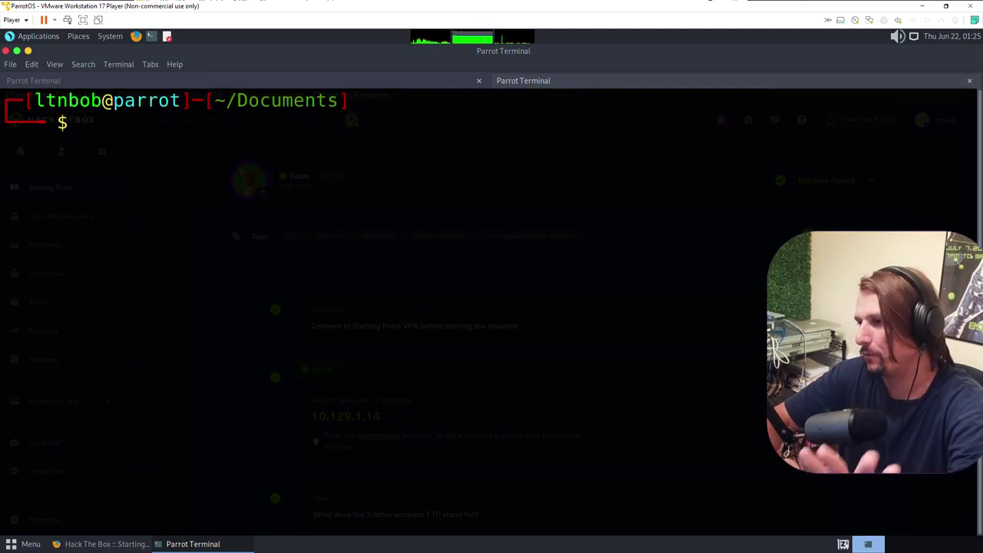
text(ping)
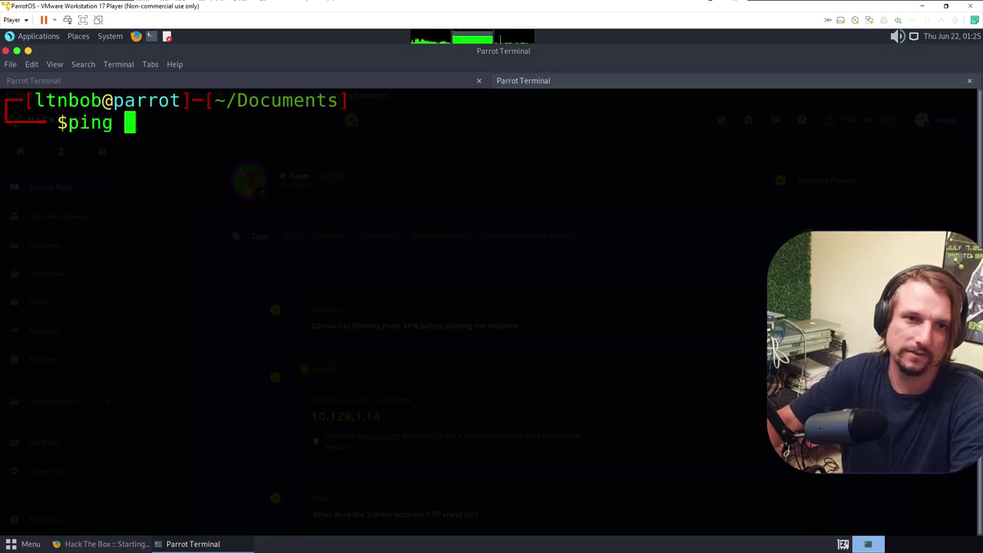
mouse_move(540, 7)
mouse_down()
mouse_move(707, 77)
mouse_move(553, 4)
mouse_up()
drag(439, 53, 457, 35)
text(10.129.1.14)
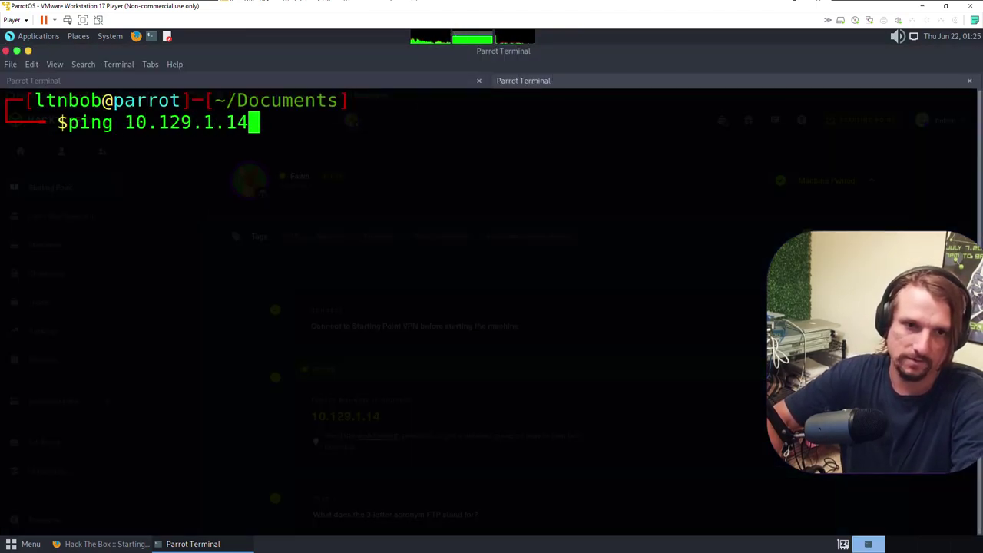
key(Return)
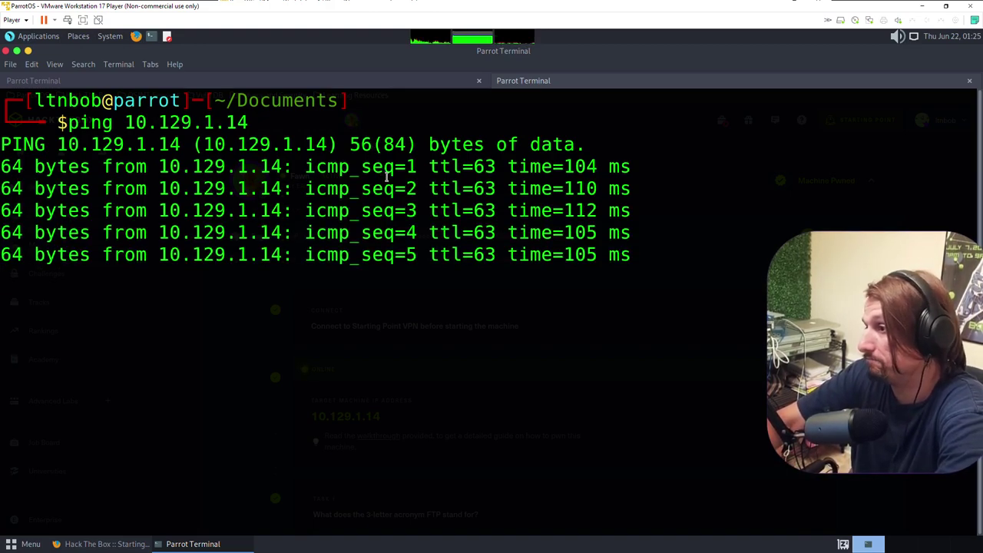
key(ctrl+c)
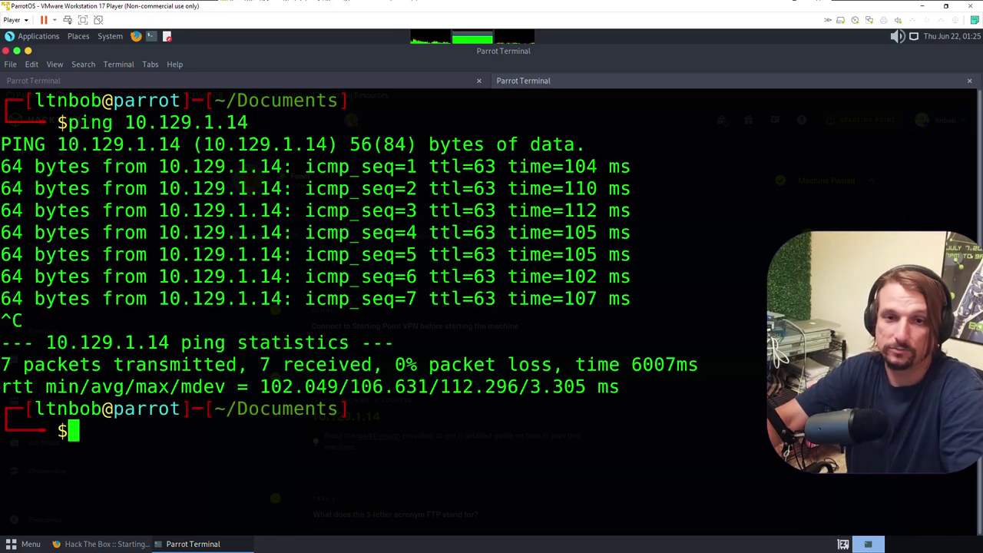